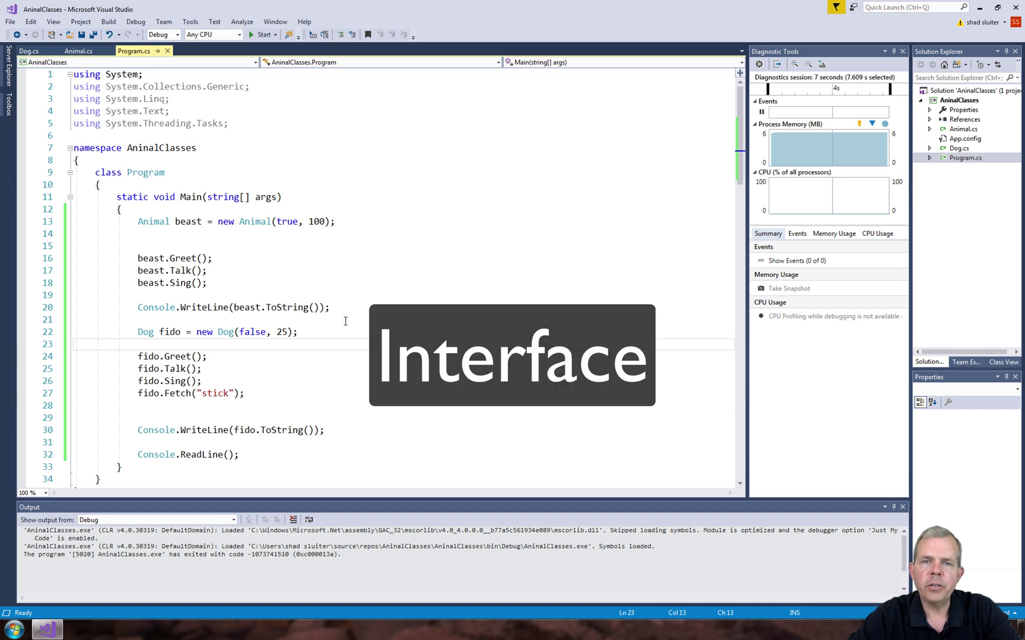
Add a new Interface item named IDomesticated to the AnimalClasses project
click(965, 159)
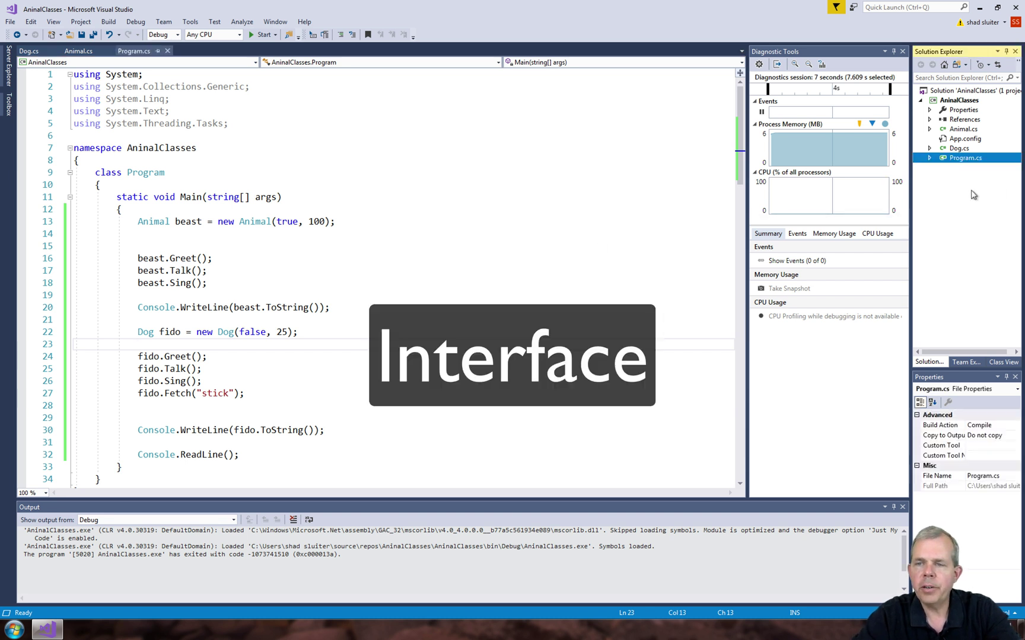
right_click(970, 192)
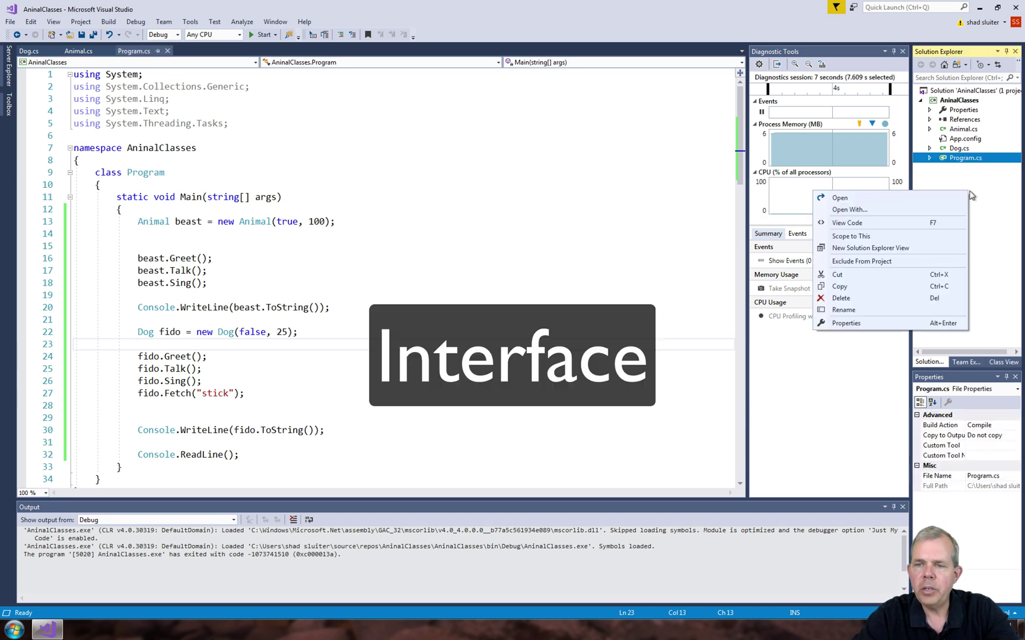
click(953, 101)
right_click(953, 105)
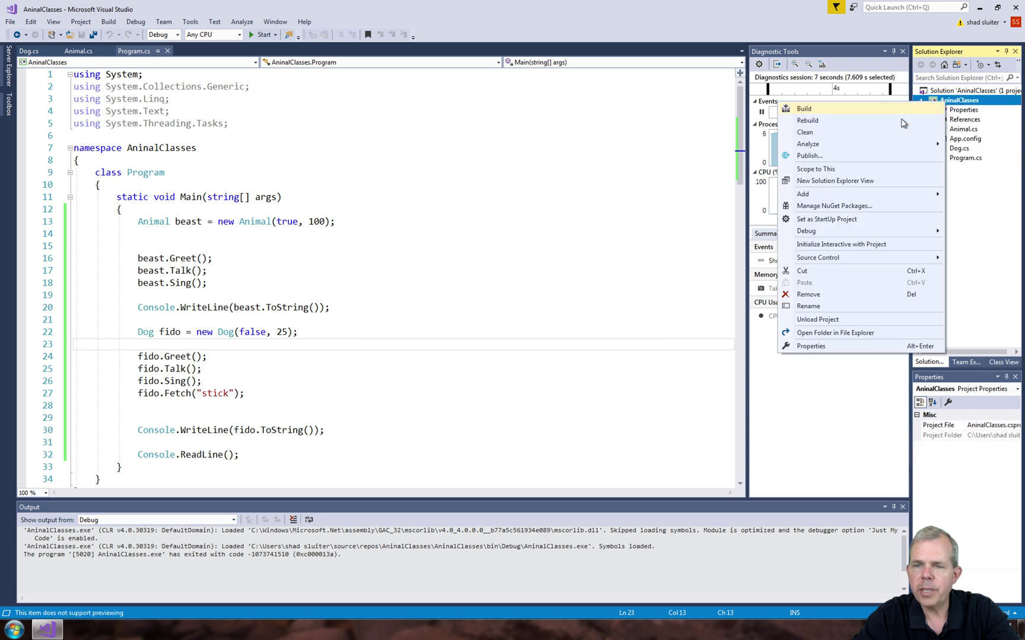
mouse_move(860, 194)
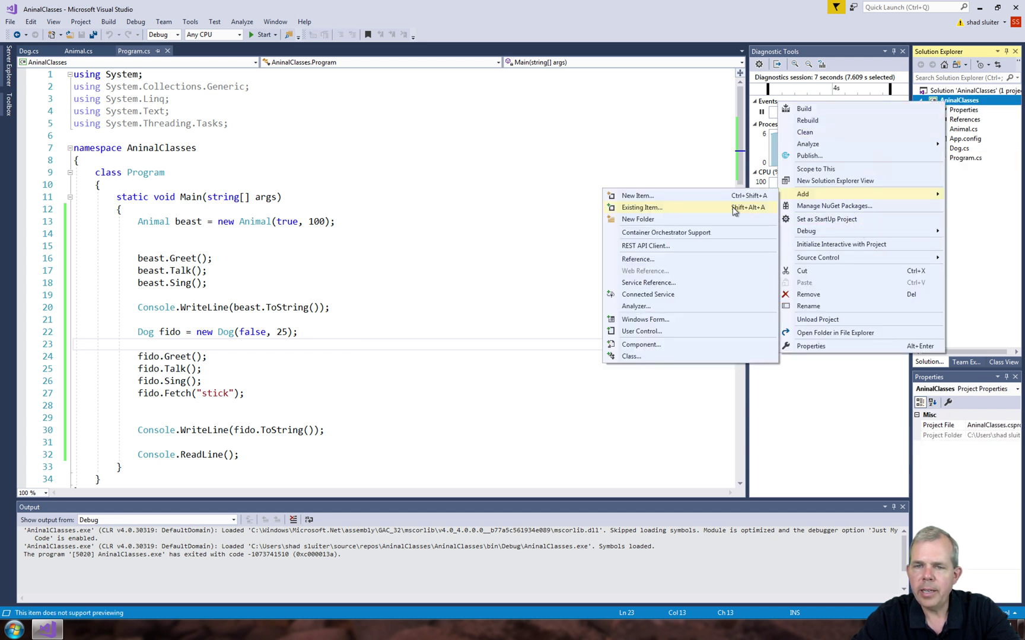
click(680, 201)
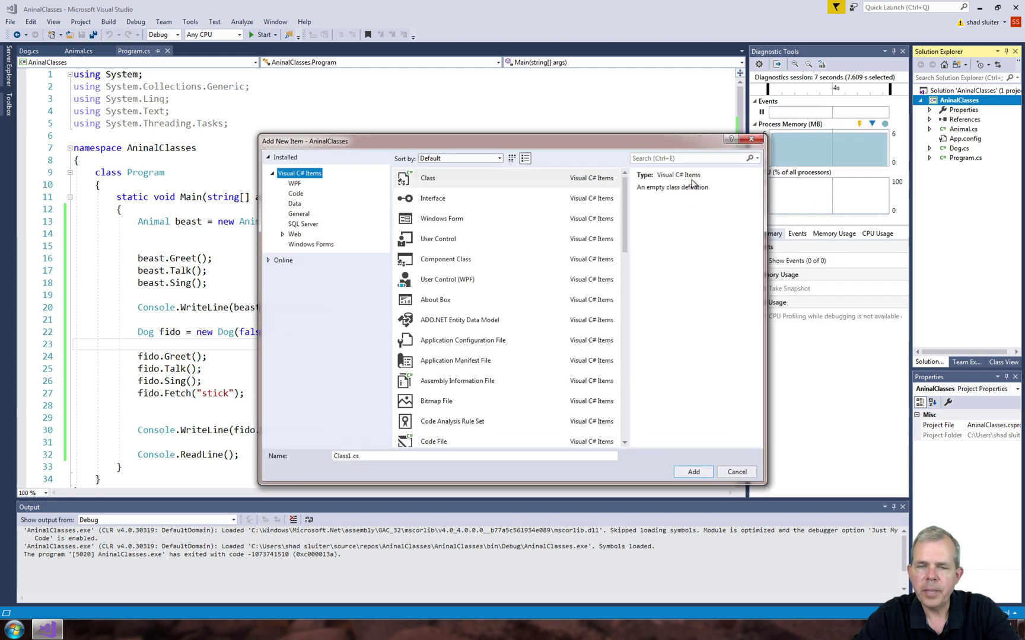
click(427, 200)
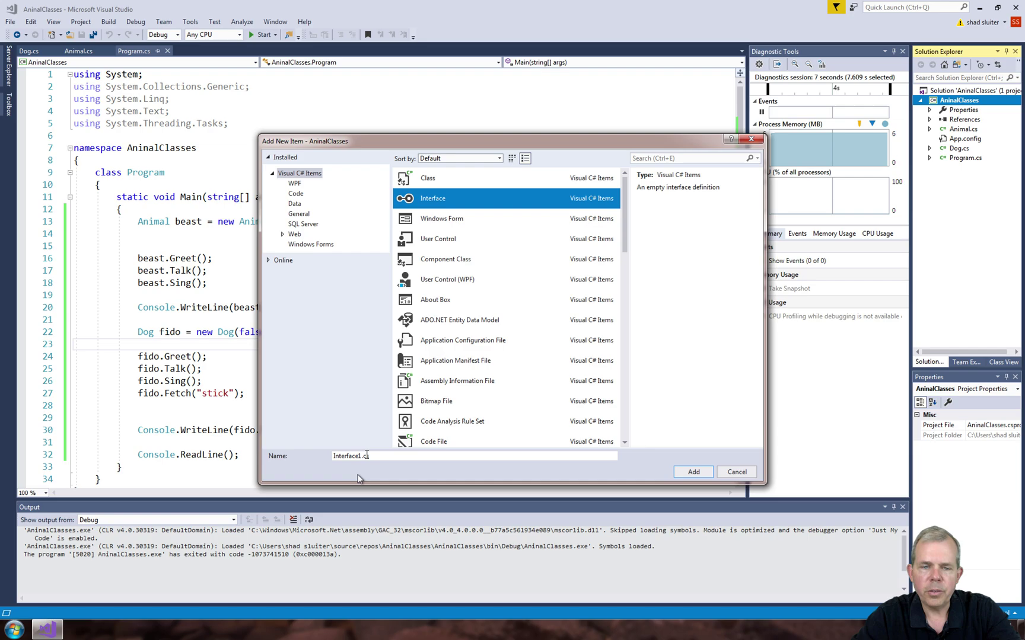
click(369, 456)
key(ctrl+a)
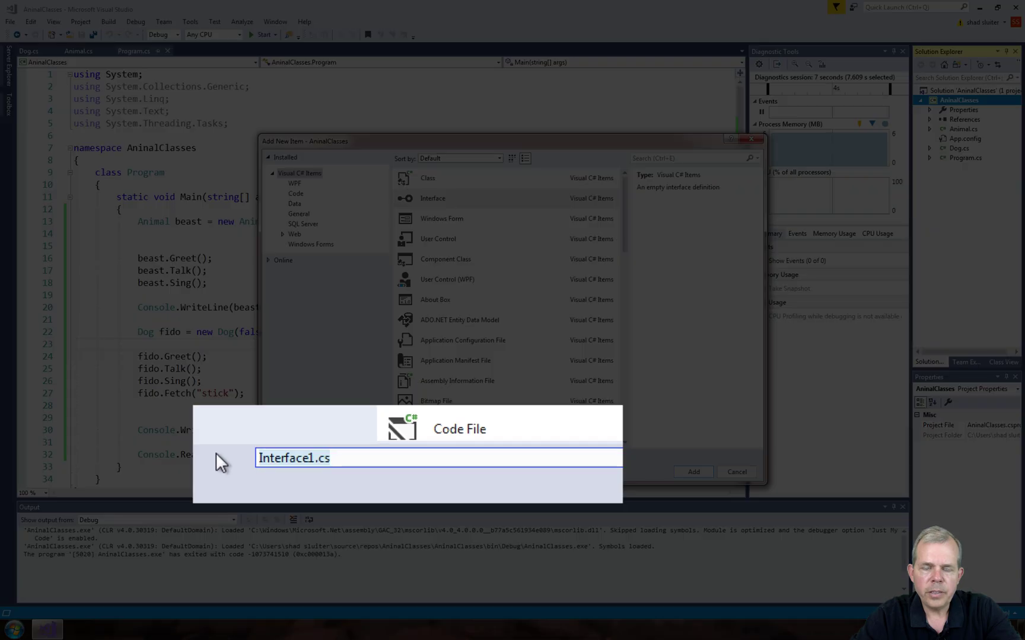
key(BackSpace)
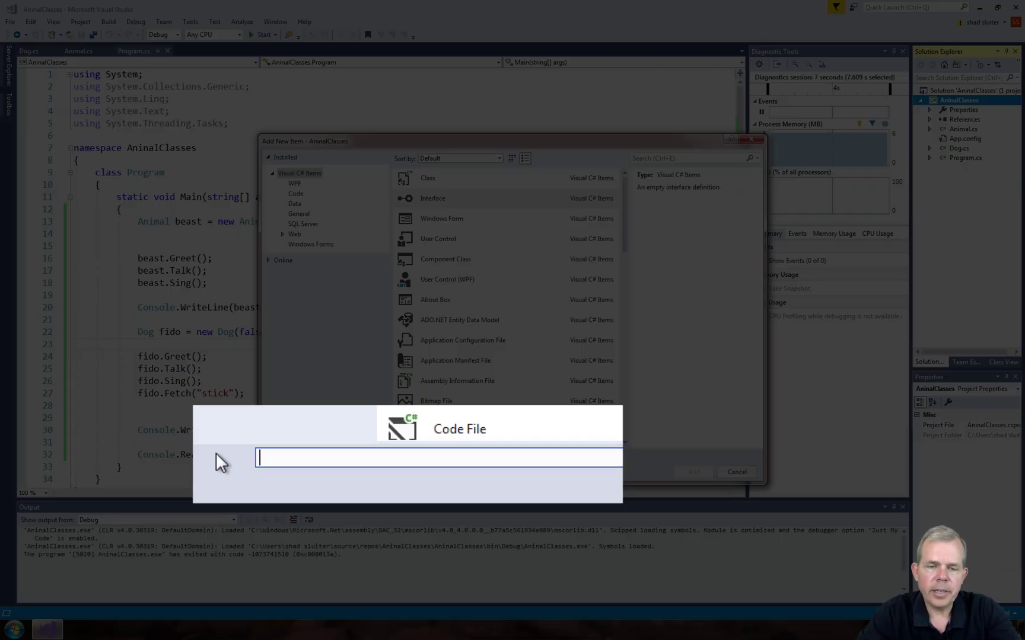
text(I)
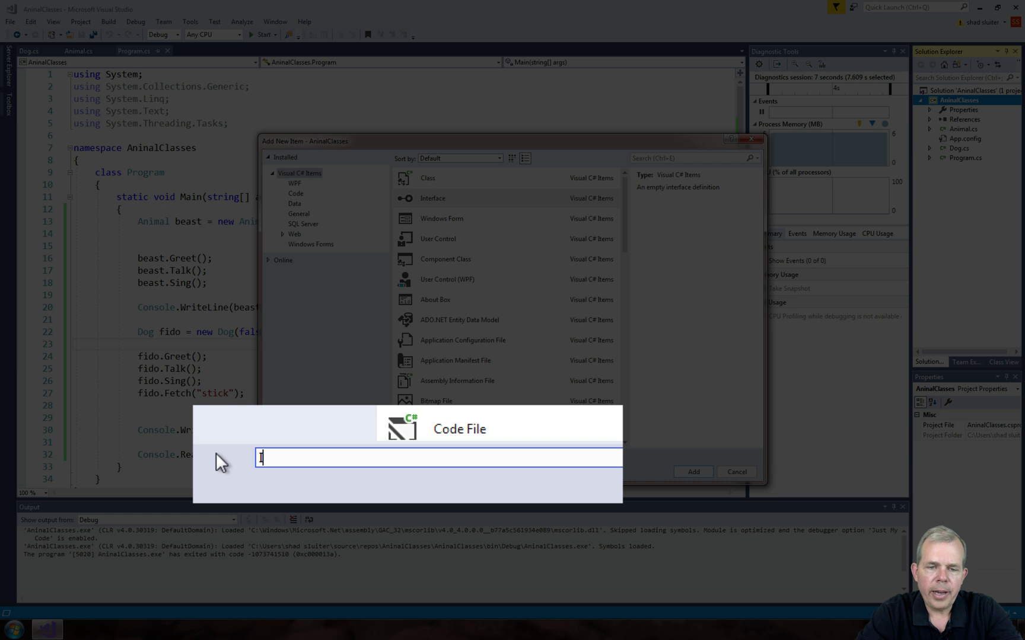
text(Domesti)
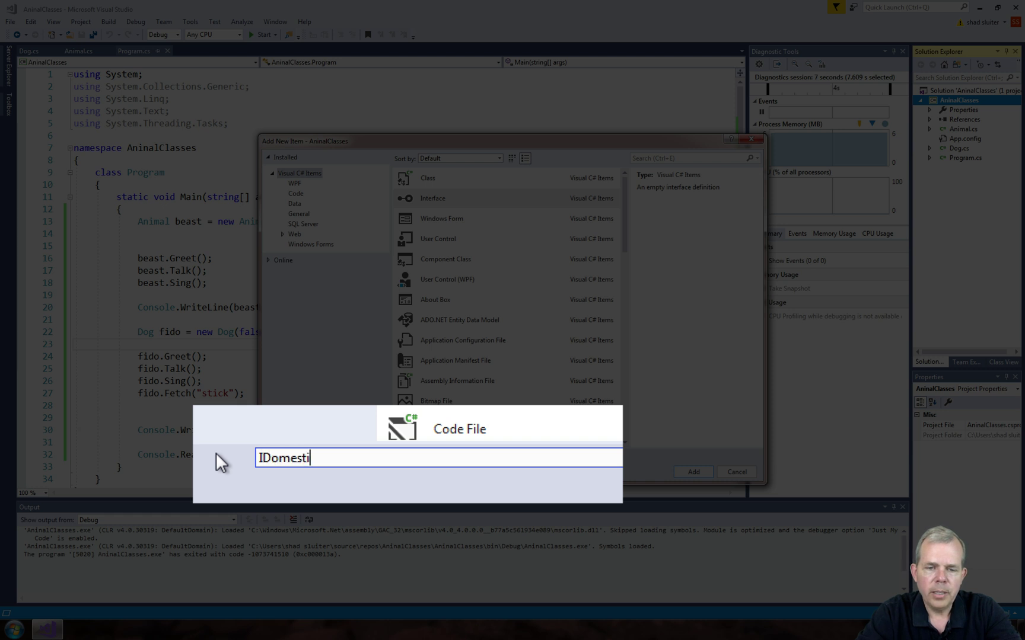
text(cated)
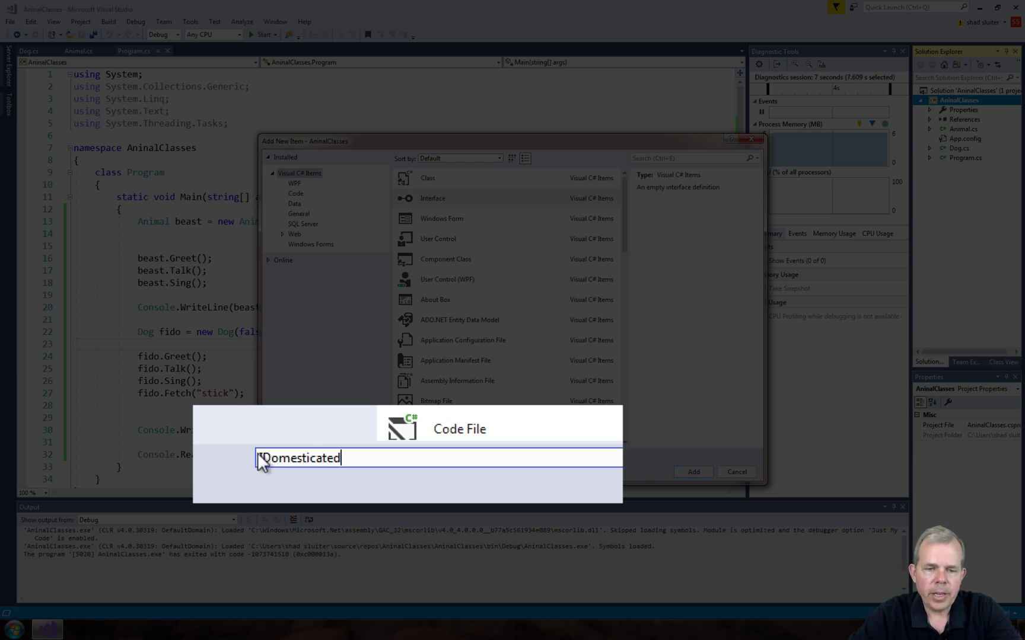
click(256, 456)
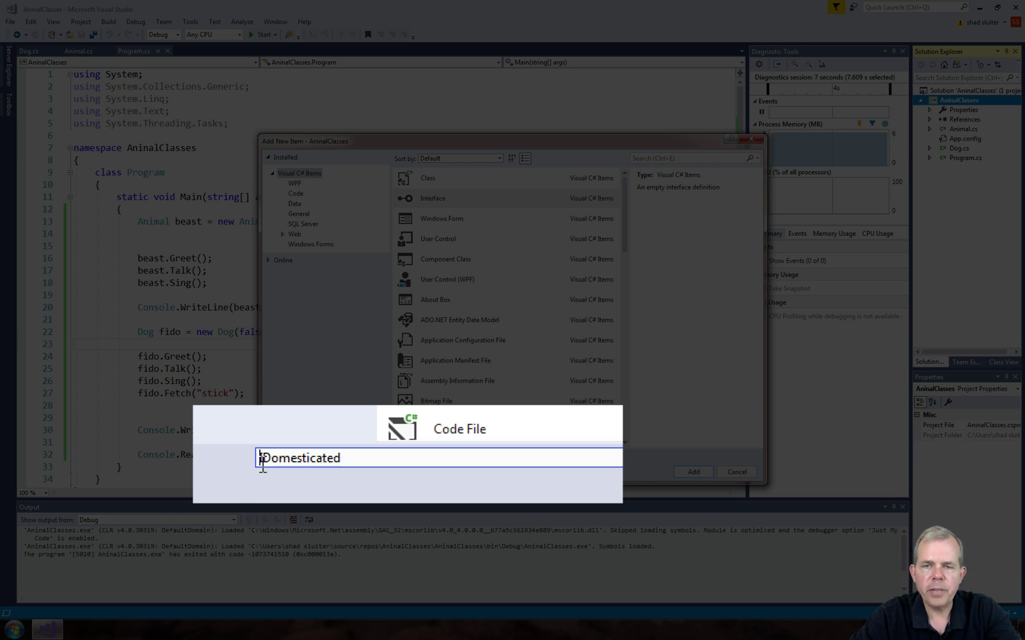
click(697, 472)
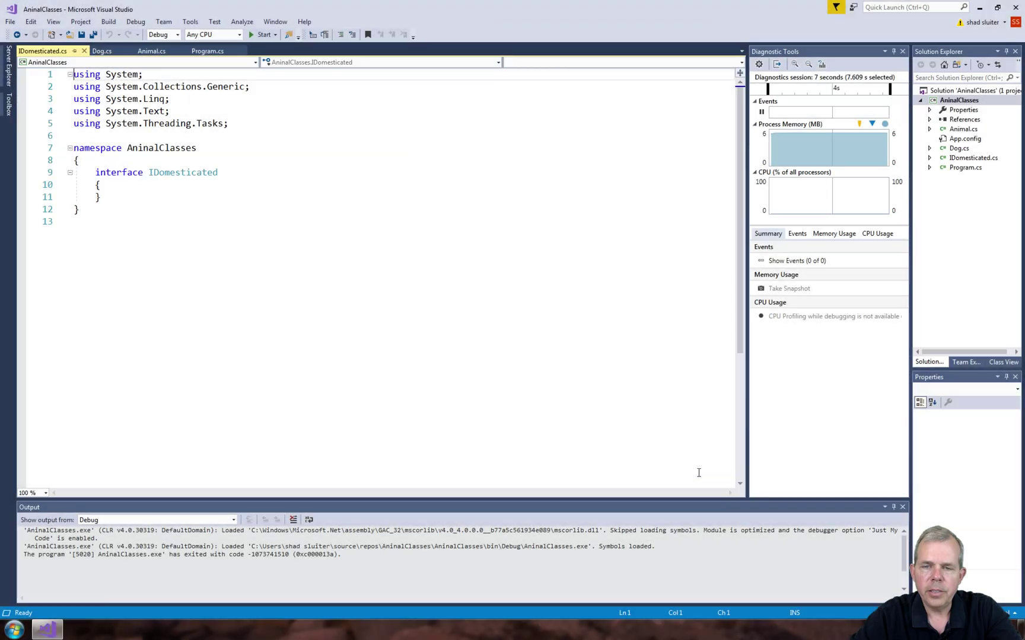
Declare void TouchMe(); and void FeedMe(); inside IDomesticated and remove the extra blank lines
double_click(116, 173)
click(148, 186)
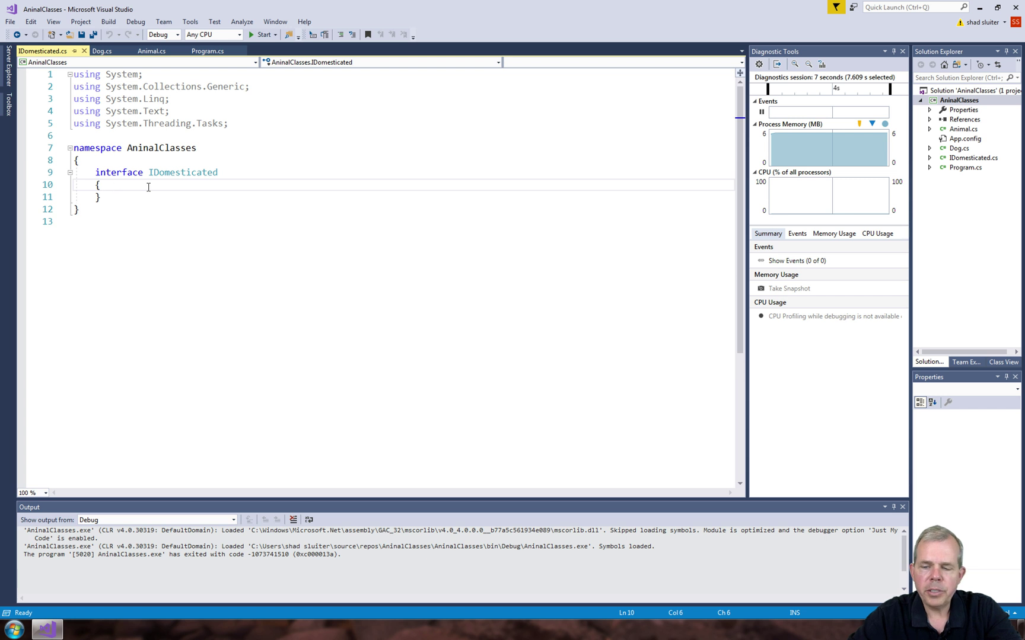
key(Return)
key(Return)
key(Return)
key(Up)
key(Up)
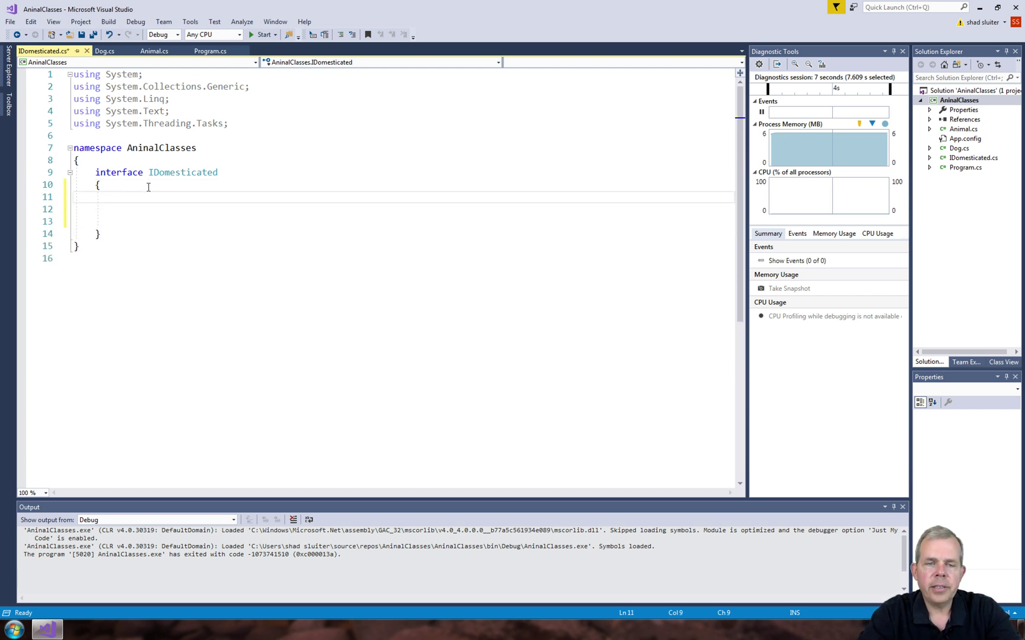
text(void Teach)
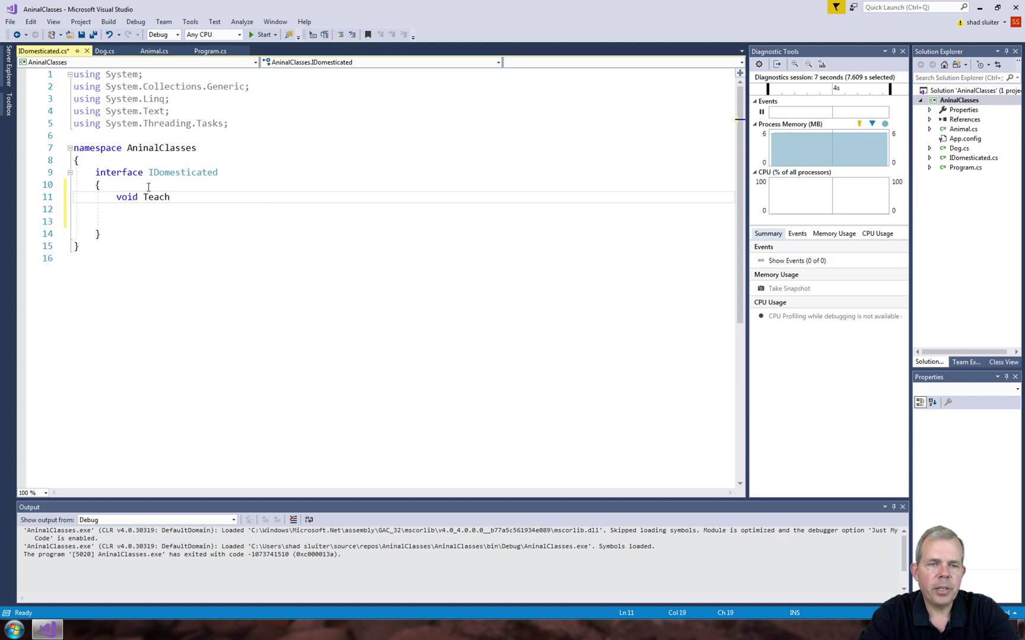
key(BackSpace)
key(BackSpace)
key(BackSpace)
key(BackSpace)
text(ouch)
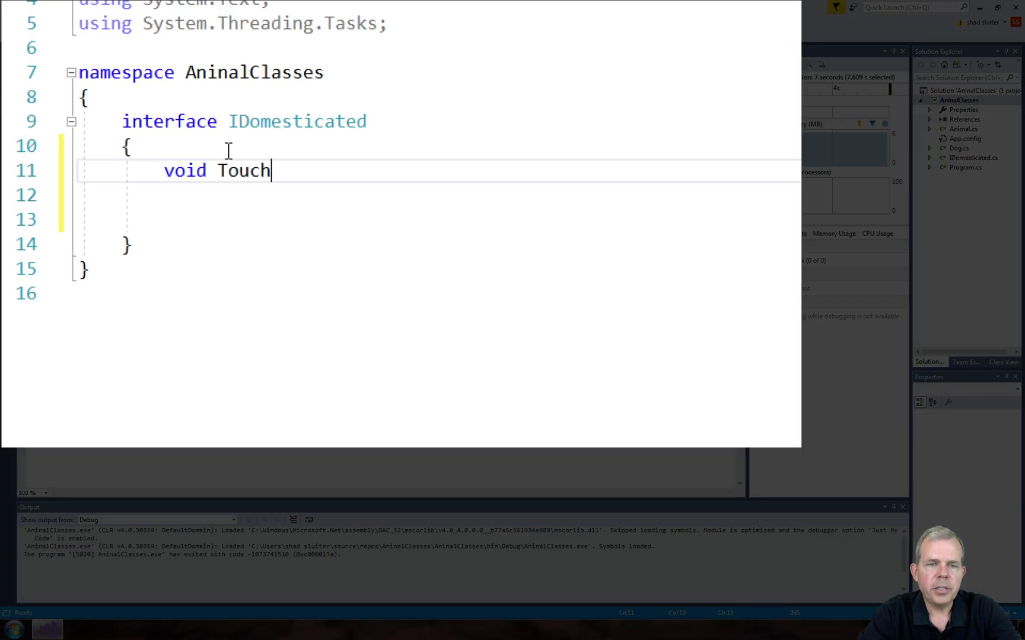
text(Me())
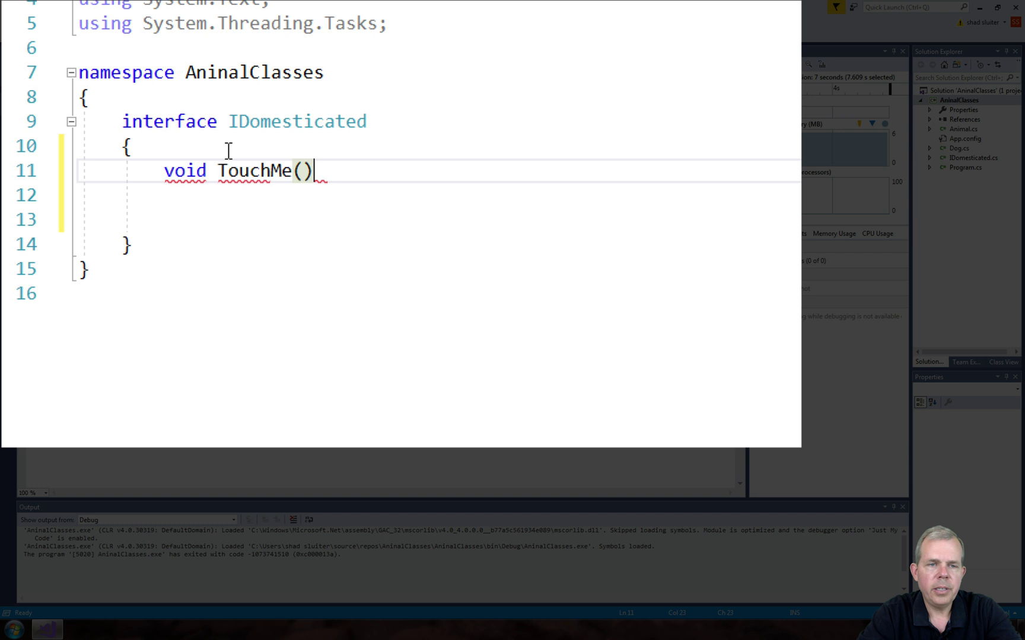
text(;)
key(Return)
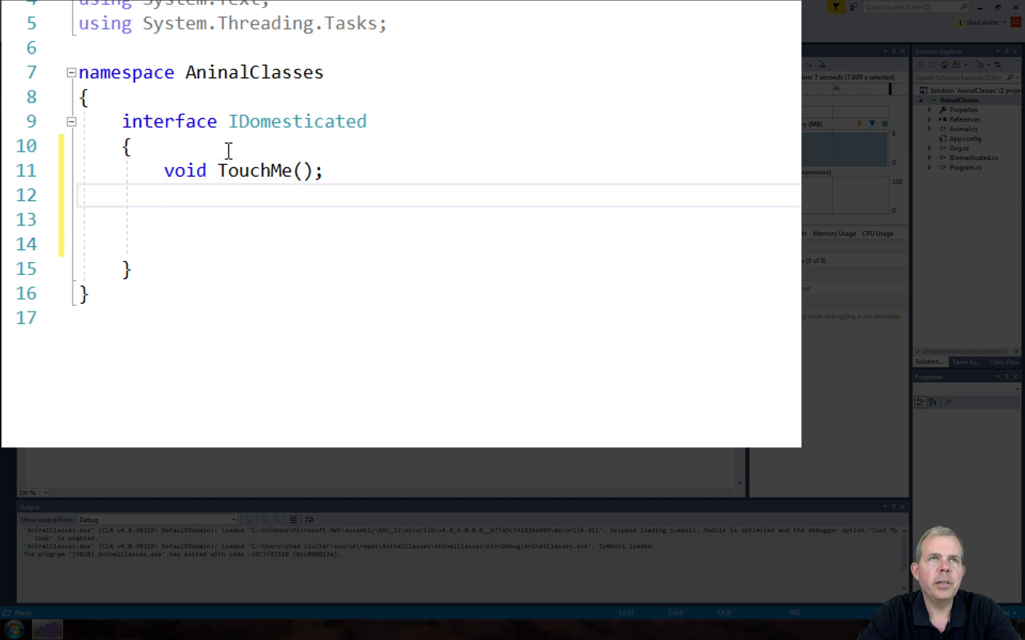
text(void )
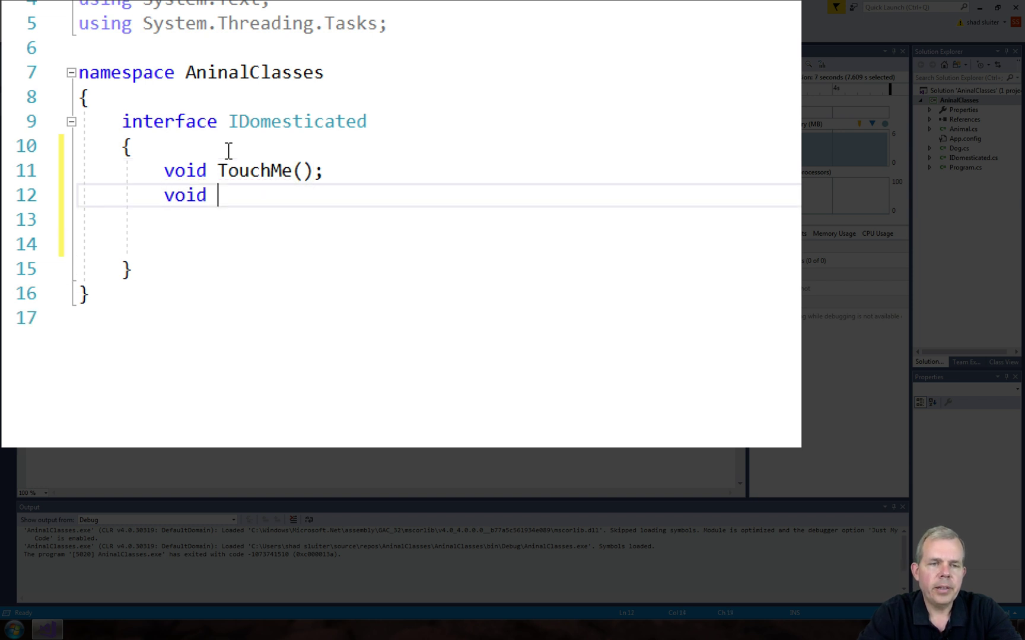
text(FeedMe)
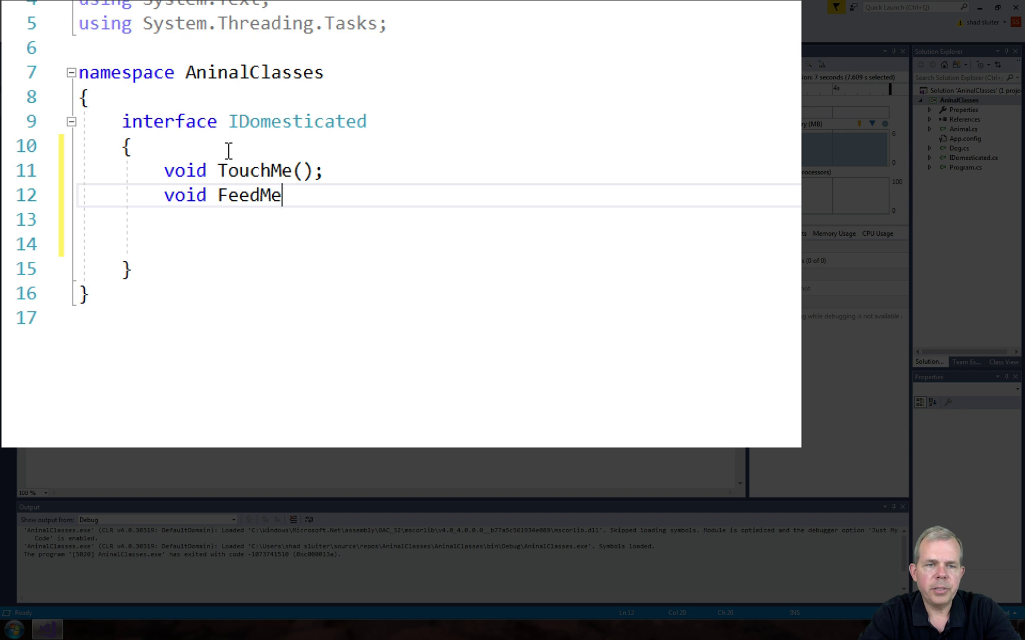
text(();)
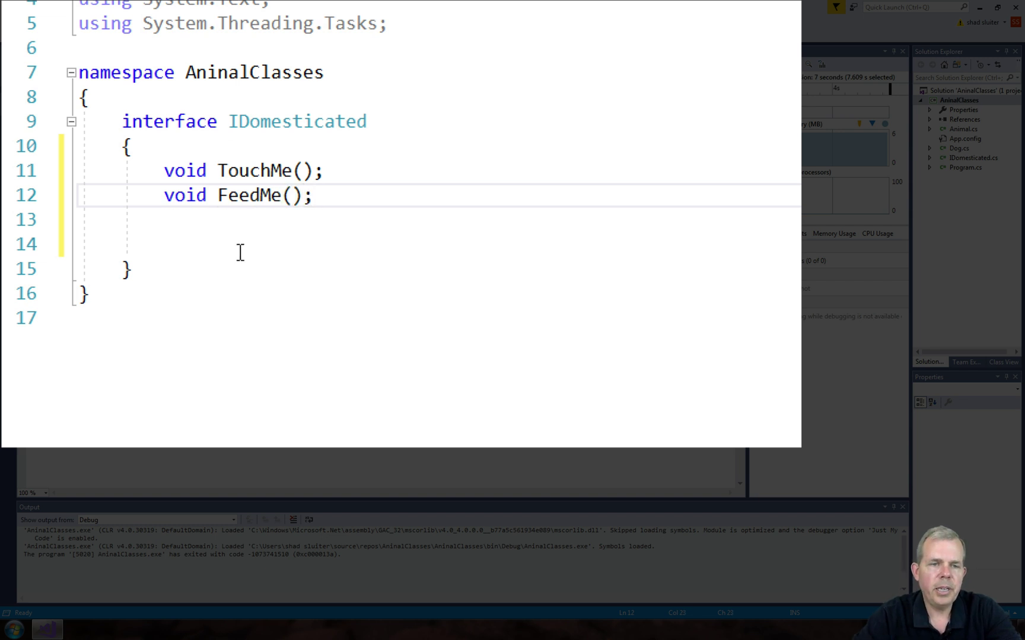
click(228, 257)
key(BackSpace)
key(BackSpace)
key(BackSpace)
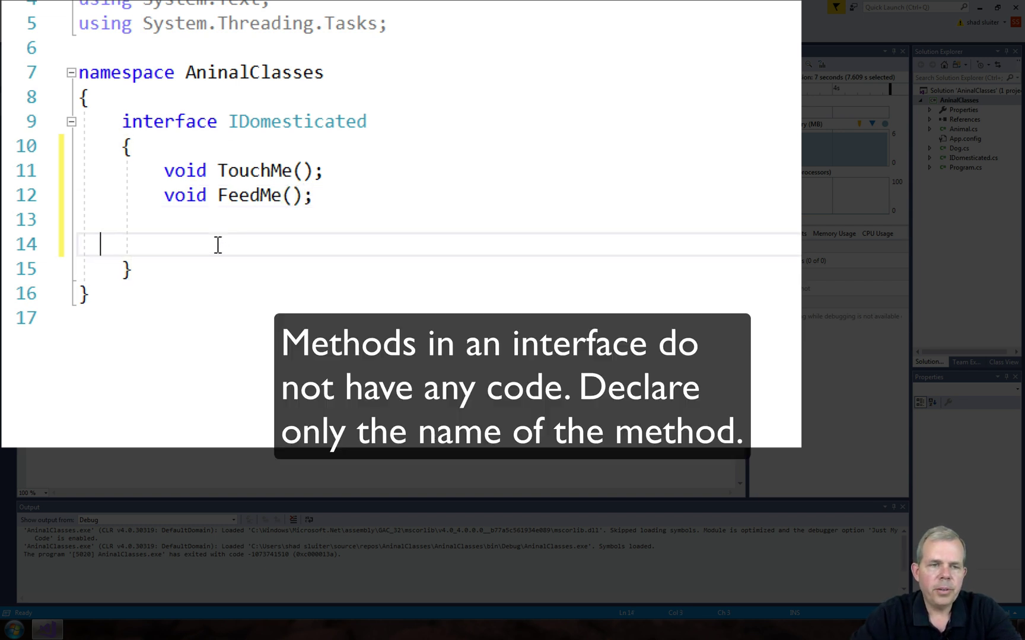
key(BackSpace)
key(BackSpace)
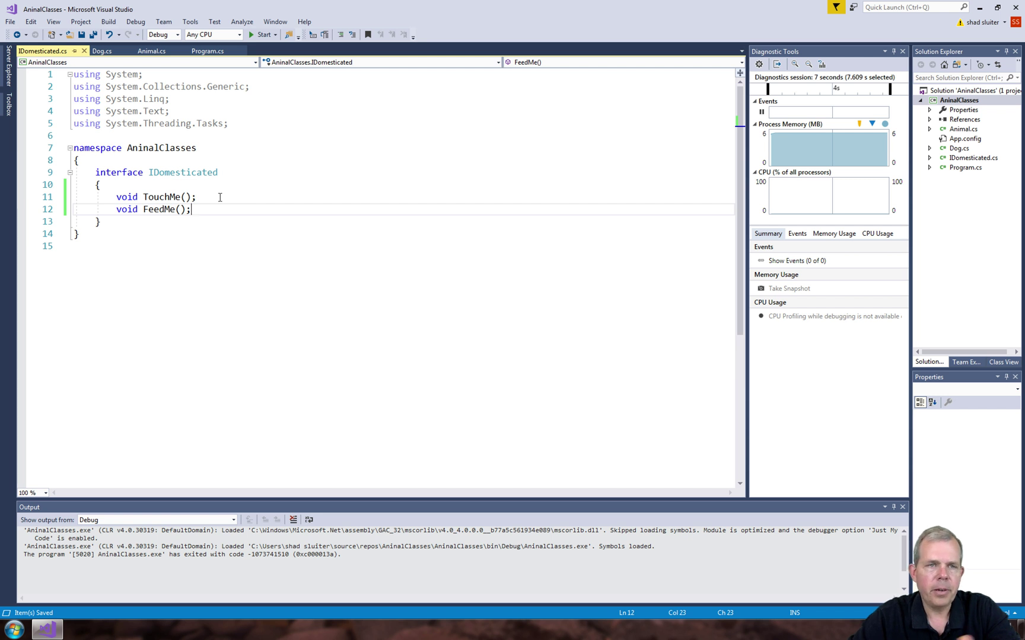
Append IDomesticated after Animal in the Dog class declaration in Dog.cs
click(102, 51)
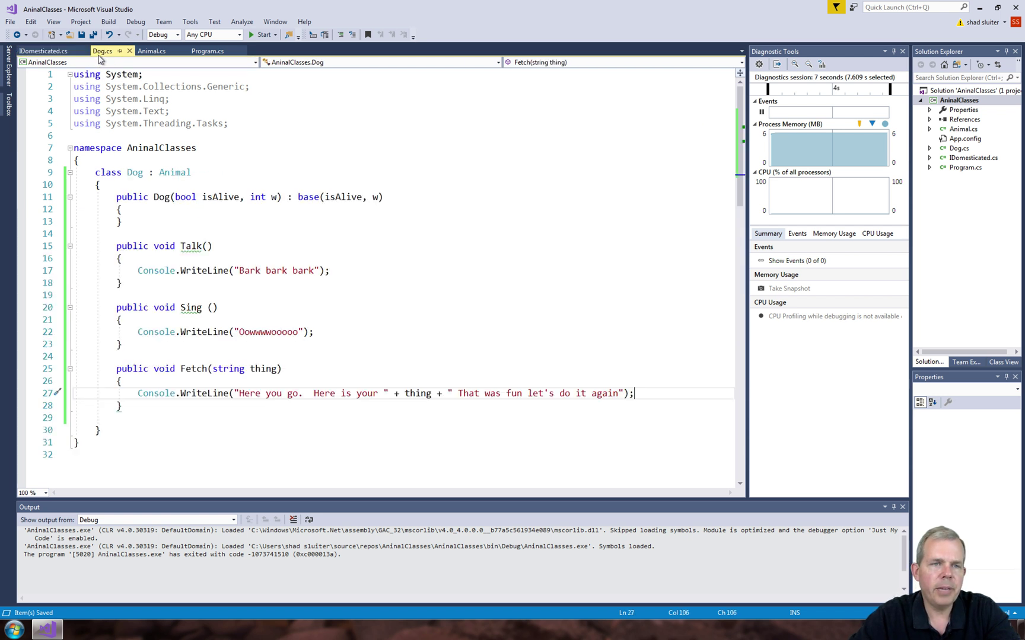
click(192, 173)
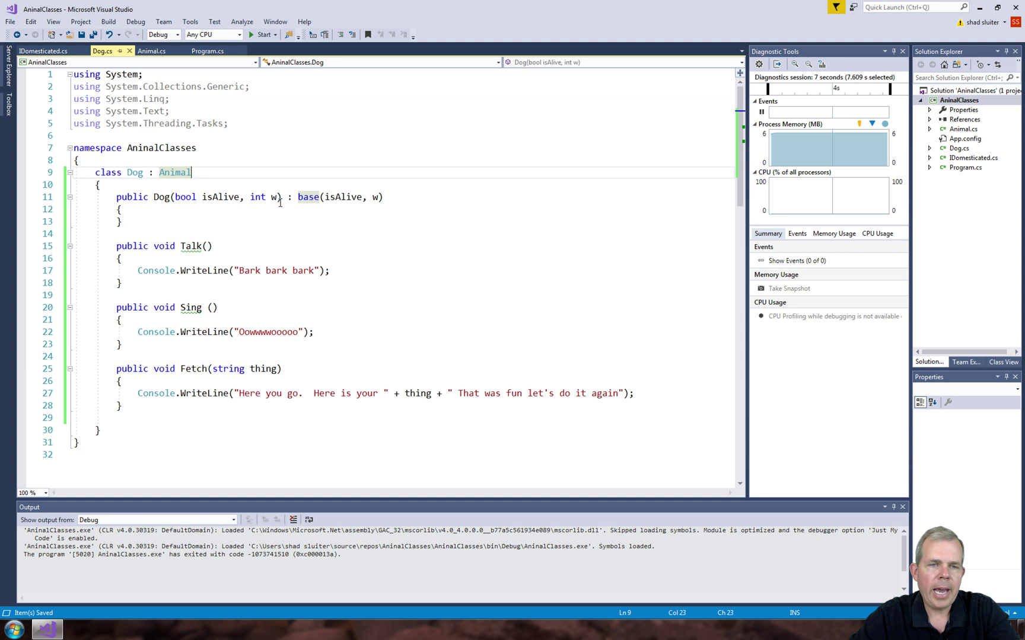
text( ,)
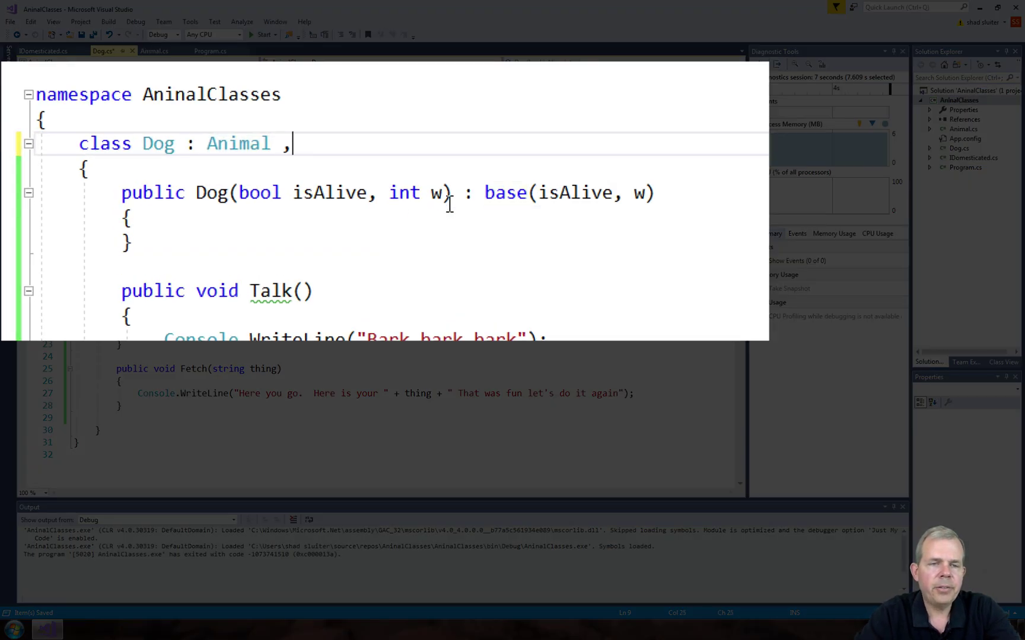
text( I)
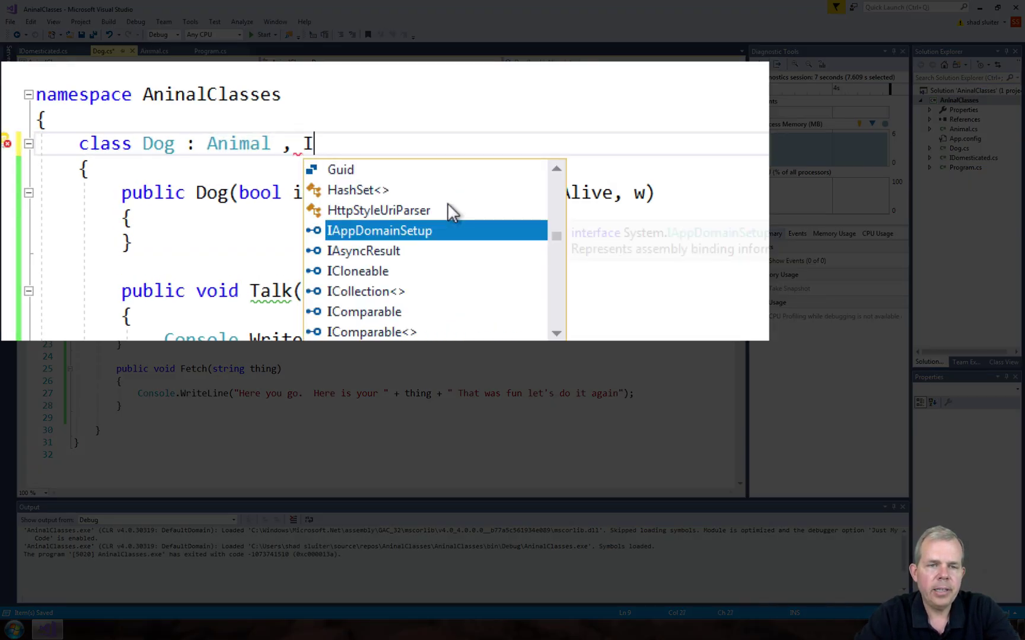
text(Dom)
key(Tab)
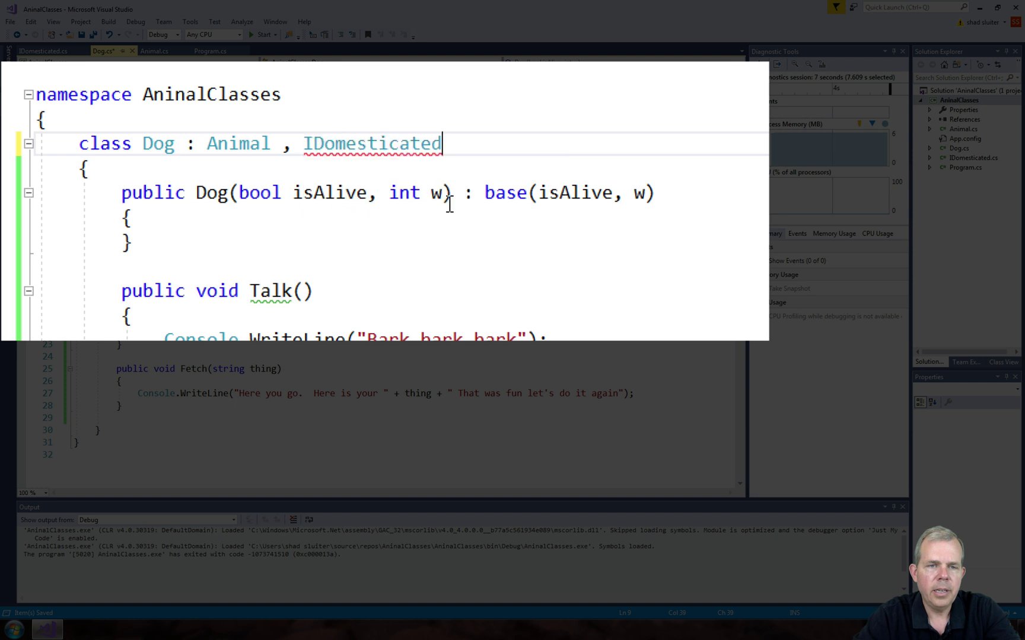
key(Down)
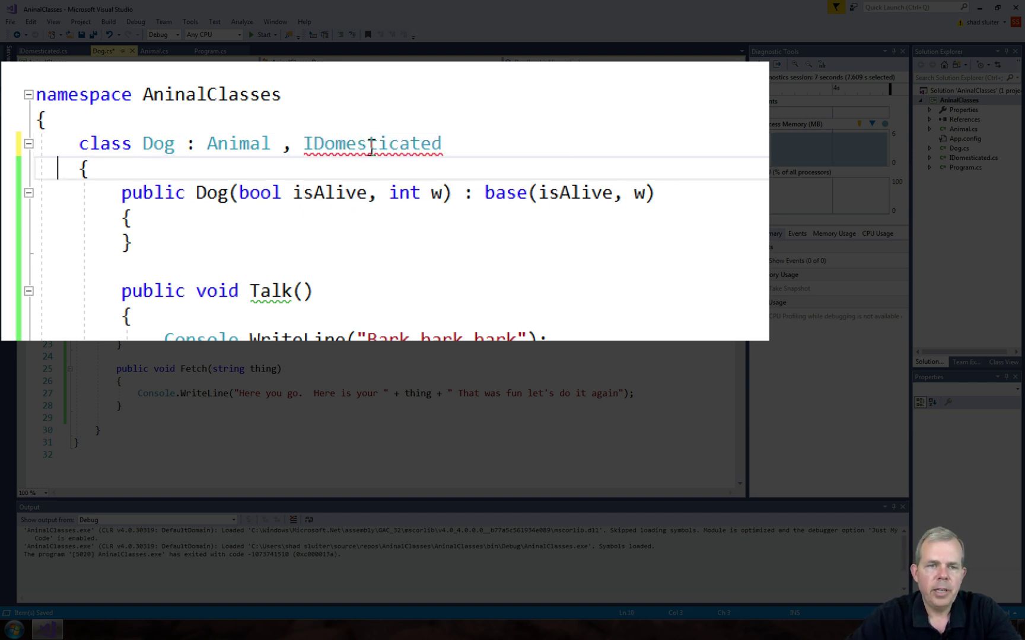
mouse_move(372, 145)
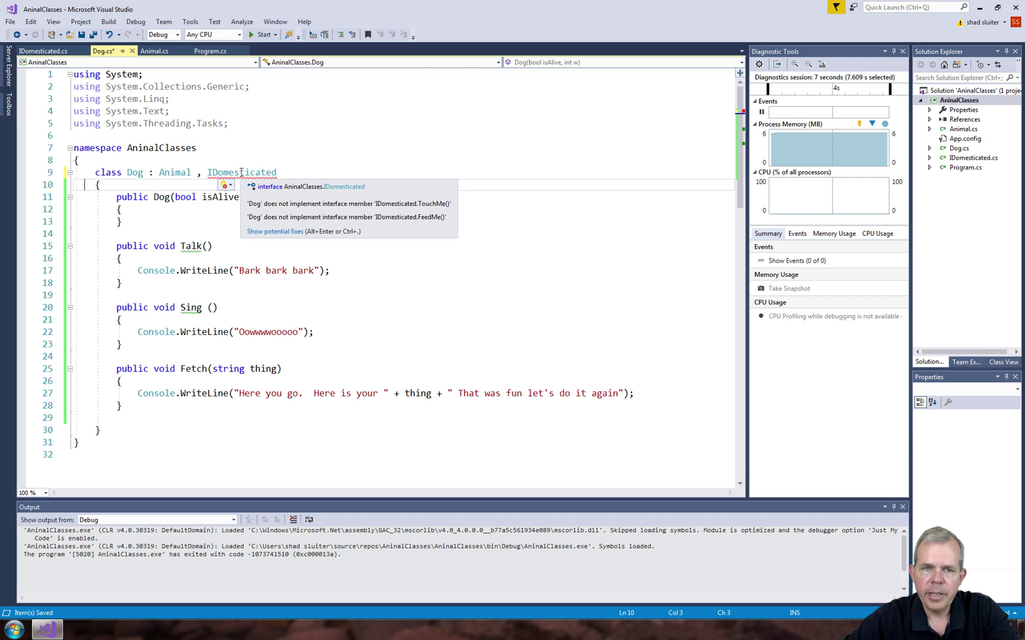
Implement IDomesticated in Dog and make TouchMe print "Please scratch behind my ears"
click(285, 233)
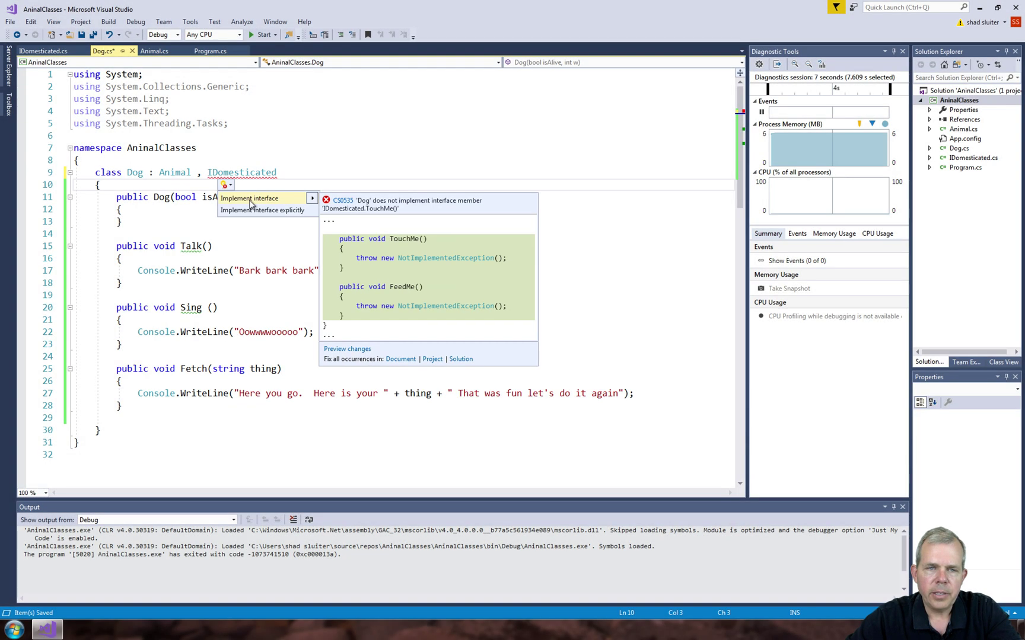
click(251, 198)
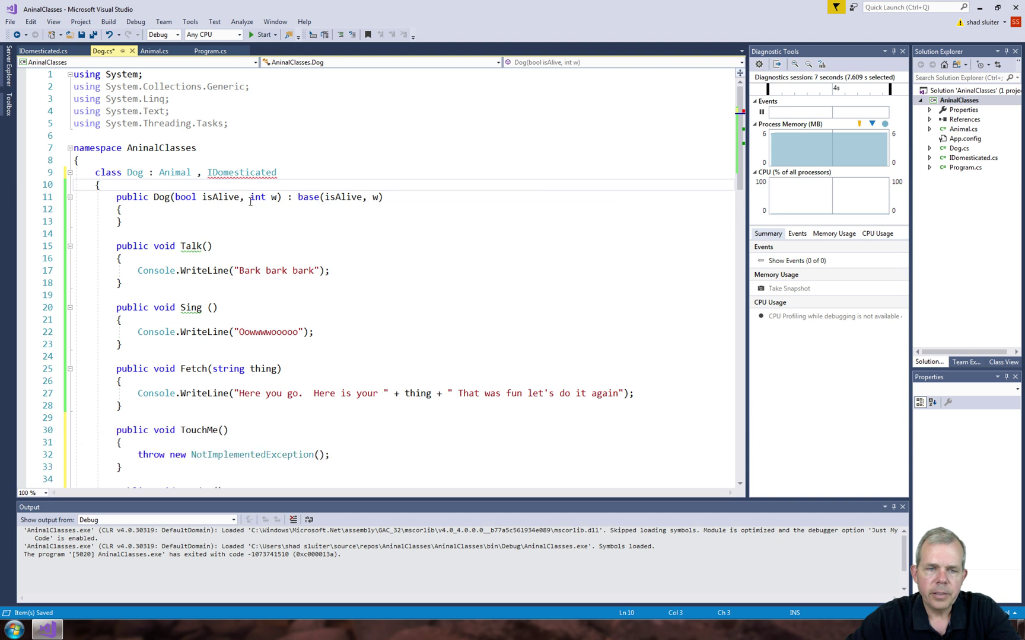
scroll(247, 370, down, 5)
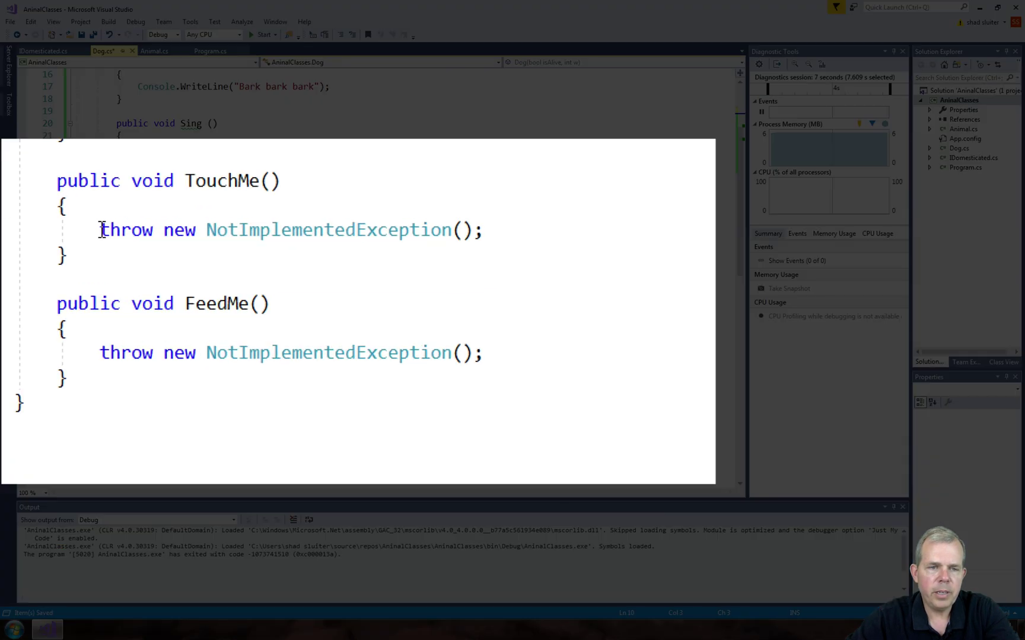
drag(138, 271, 371, 268)
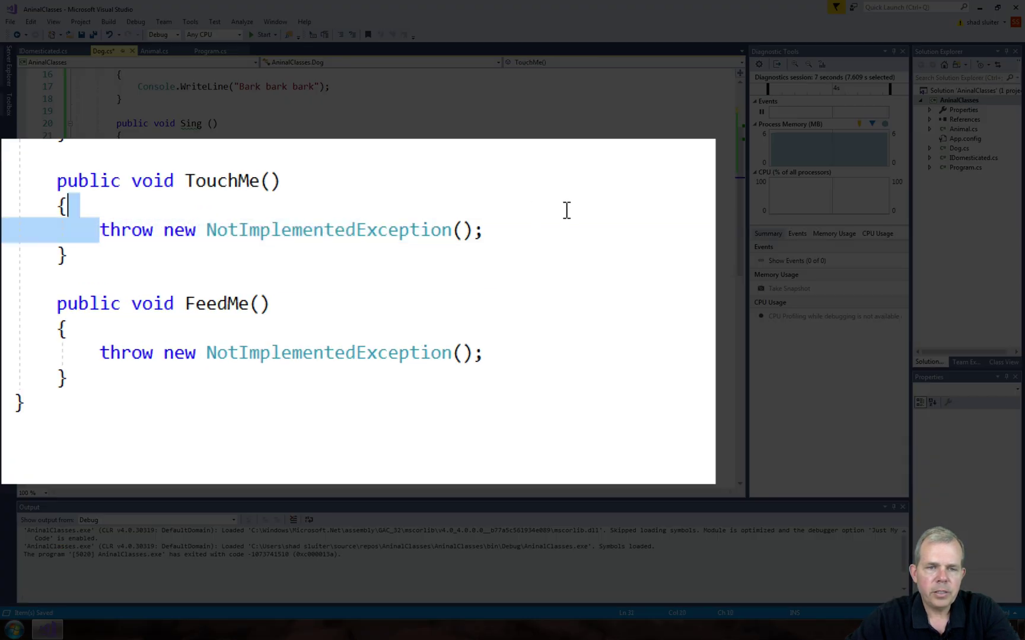
key(Delete)
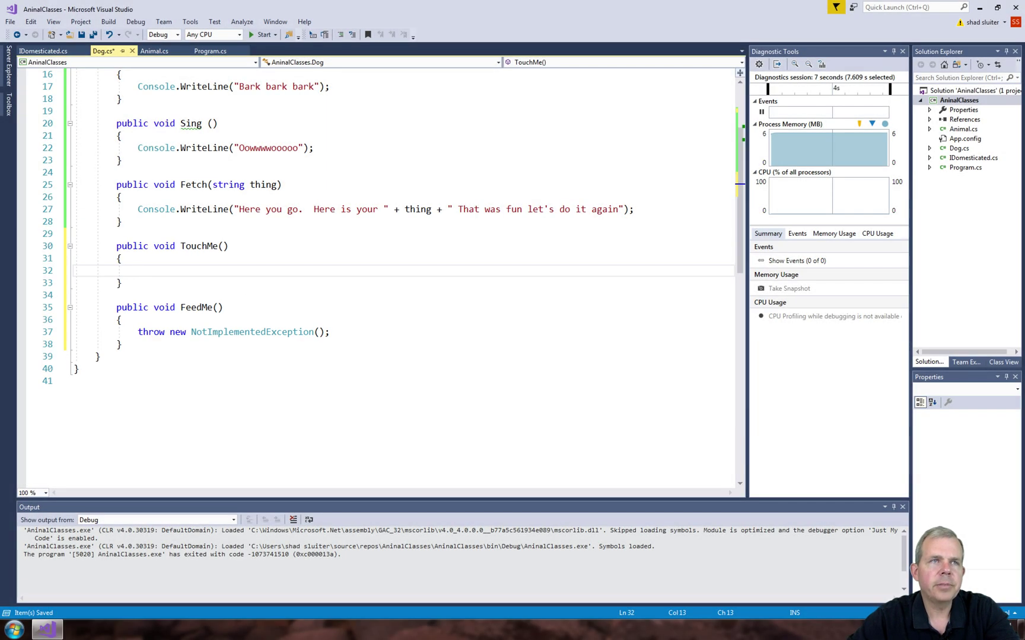
text(cw)
key(Tab)
key(Tab)
text(")
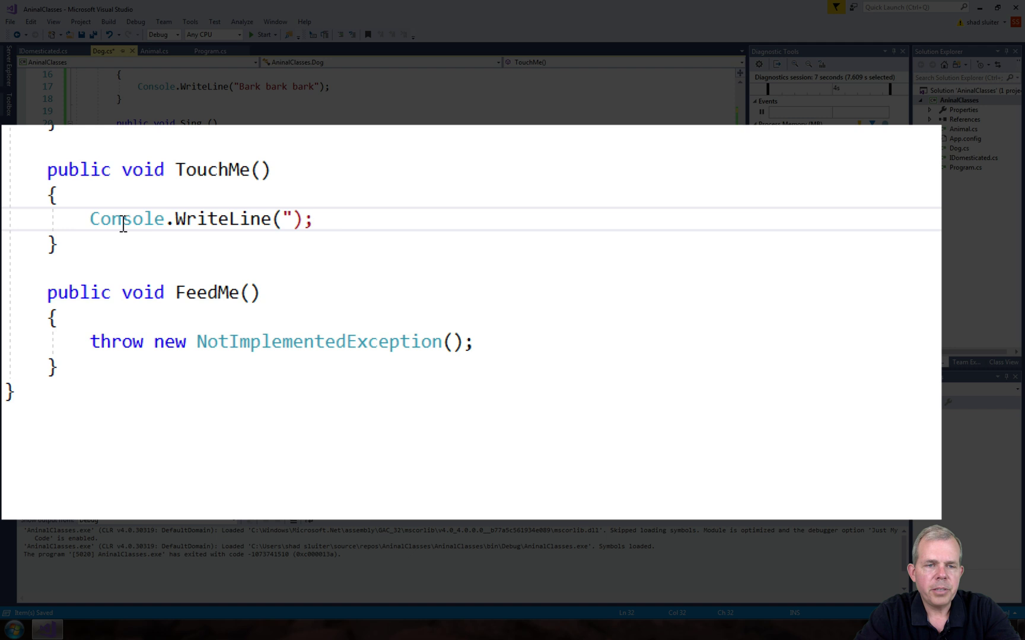
text(Please scratch)
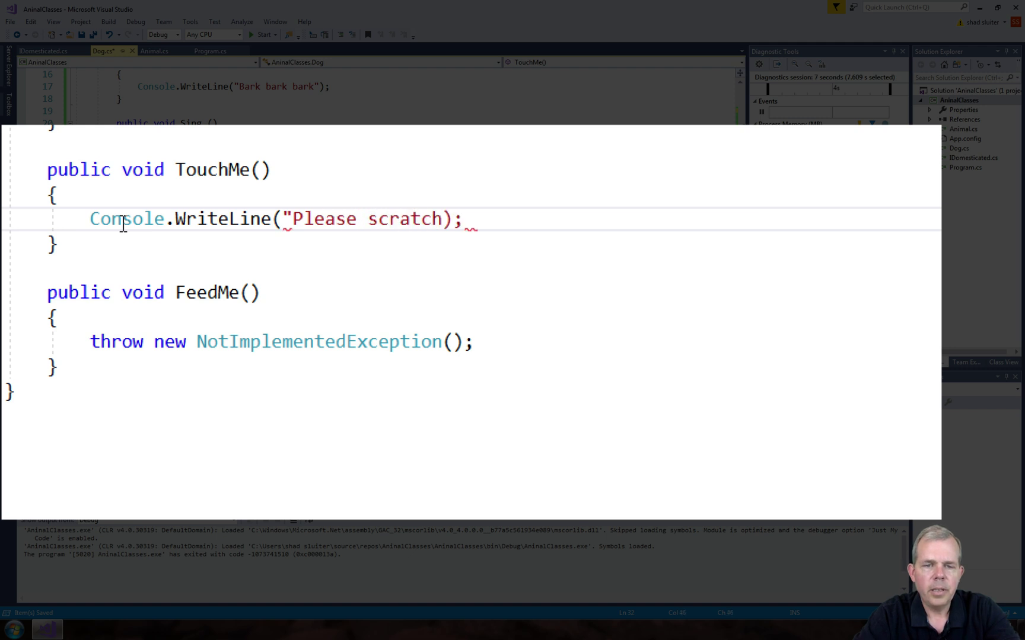
text( behind my ea)
text(rs)
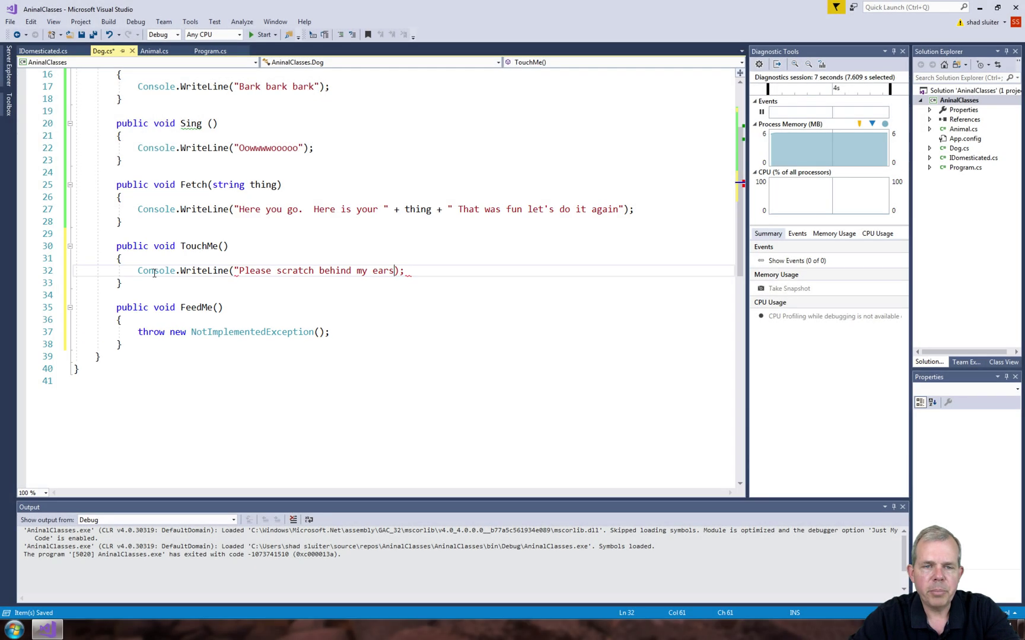
Make FeedMe print "Suppertime! The very best time of day!" and save Dog.cs
drag(329, 332, 138, 331)
text(cw)
key(Tab)
key(Tab)
text("Suppertime)
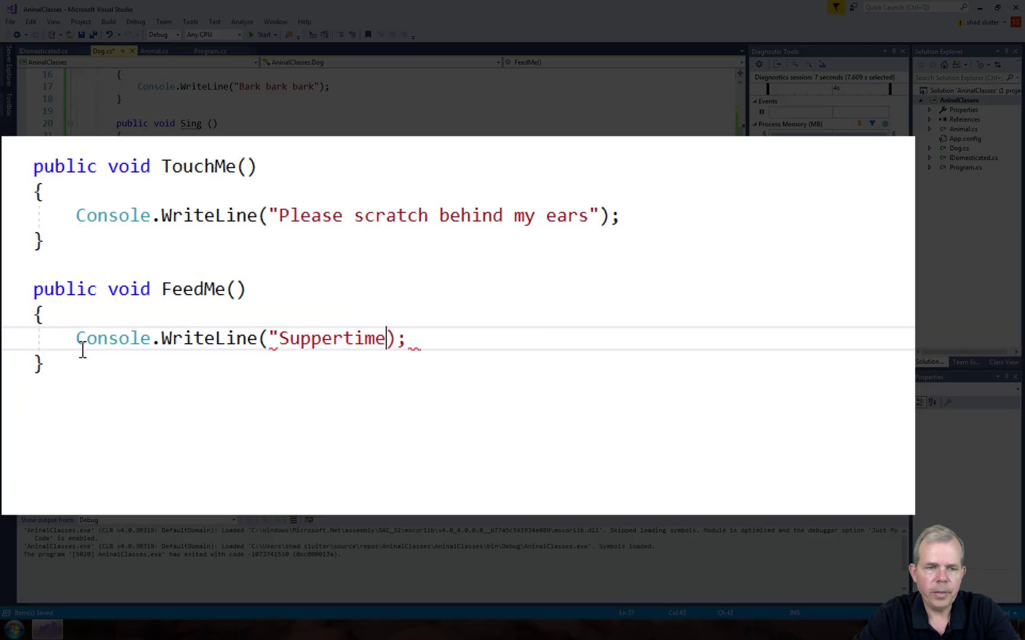
text(!  There)
key(BackSpace)
key(BackSpace)
key(BackSpace)
text(v)
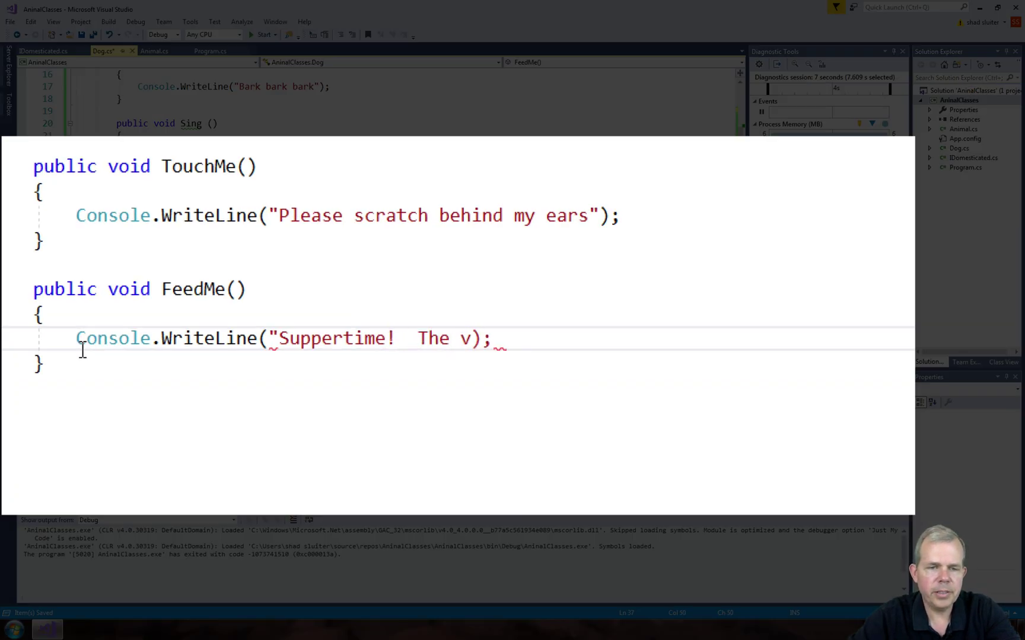
text(ery best time of day!)
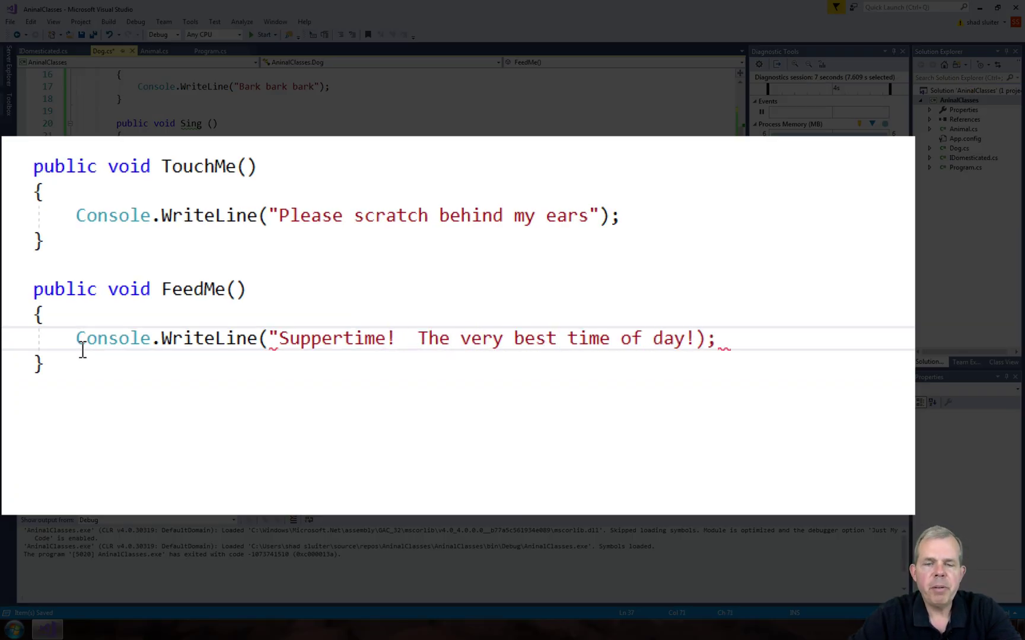
text(")
key(Down)
key(Down)
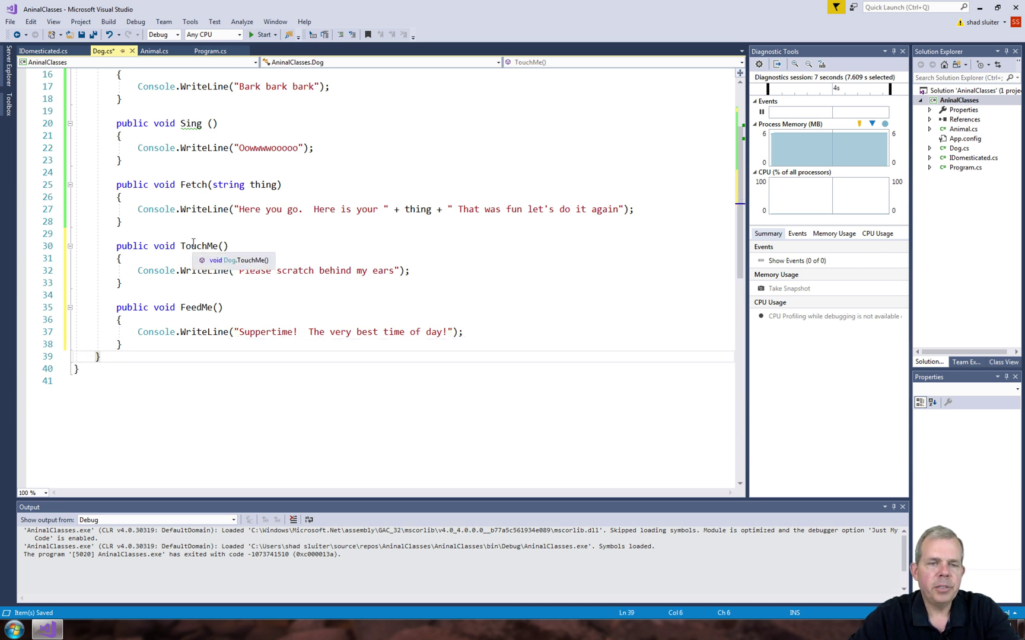
key(ctrl+s)
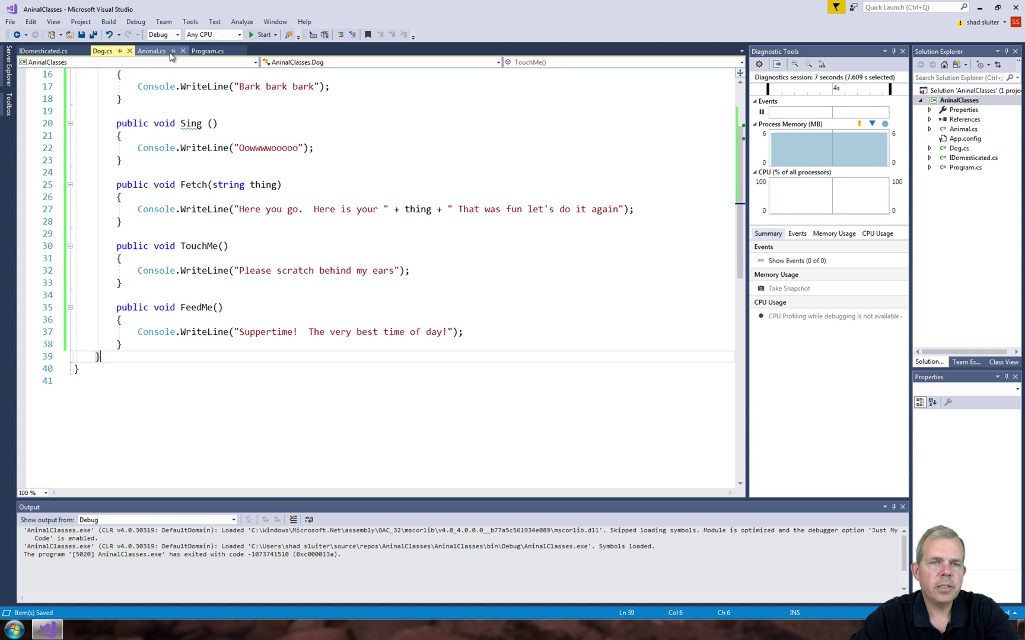
Add fido.TouchMe(); and fido.FeedMe(); below fido.Fetch("stick") in Program.cs
click(210, 51)
scroll(217, 424, down, 2)
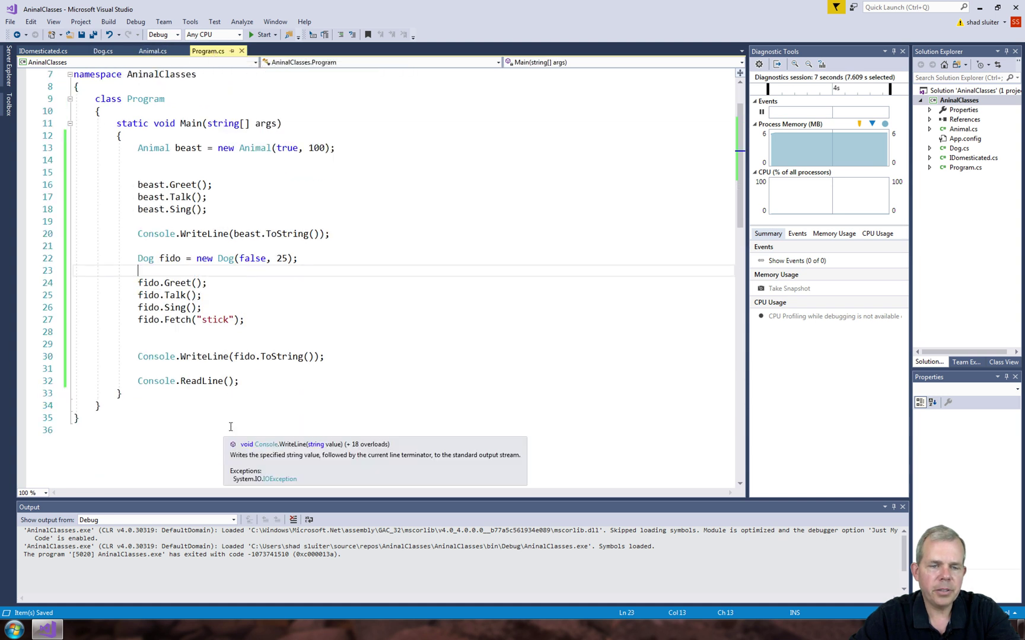
scroll(220, 343, down, 1)
click(256, 284)
key(Return)
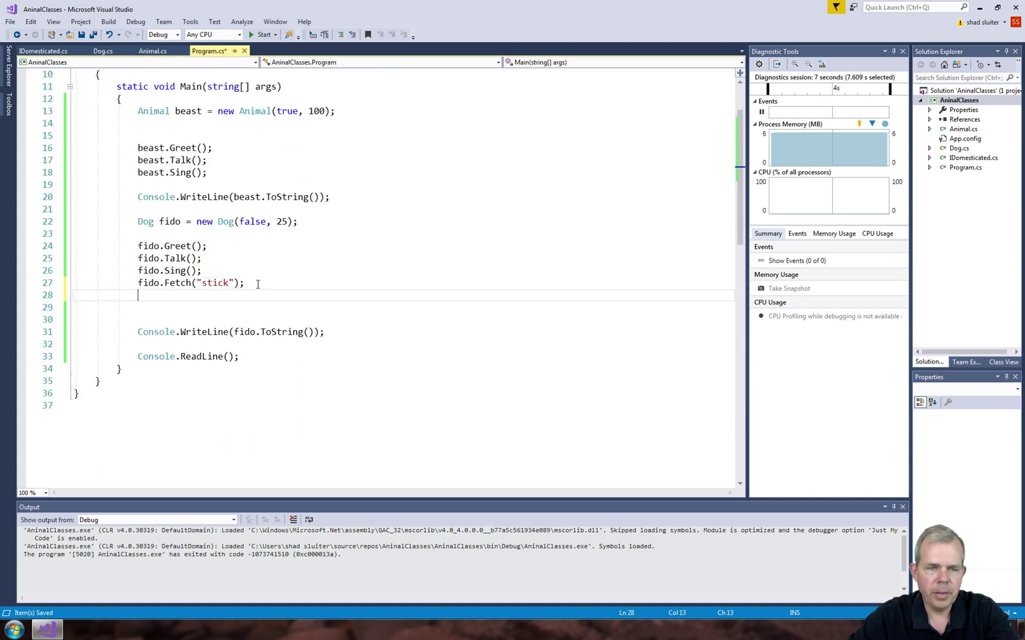
key(Return)
text(fido)
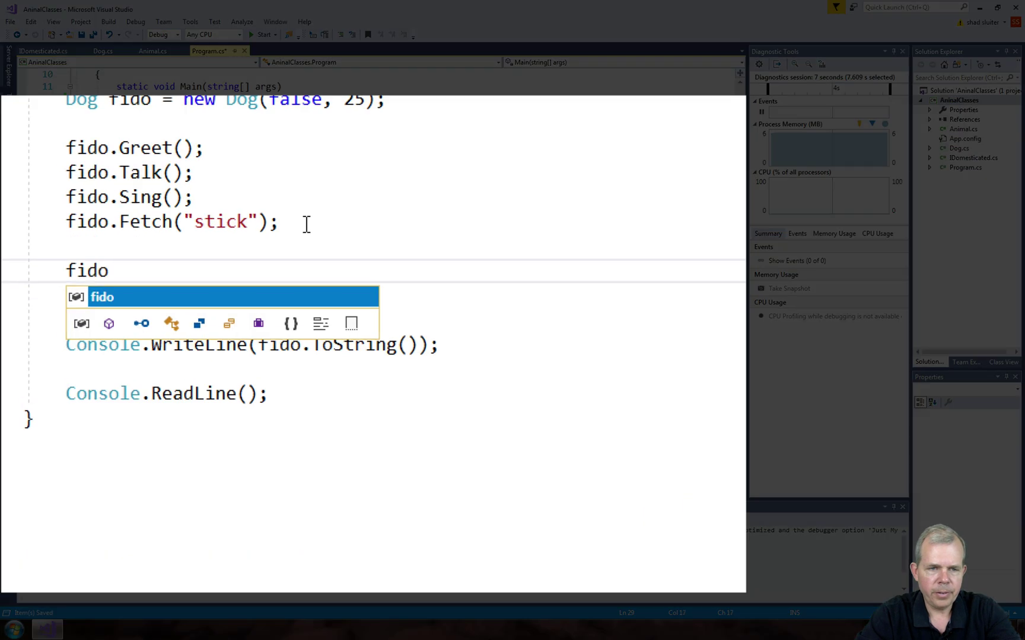
text(.Tou)
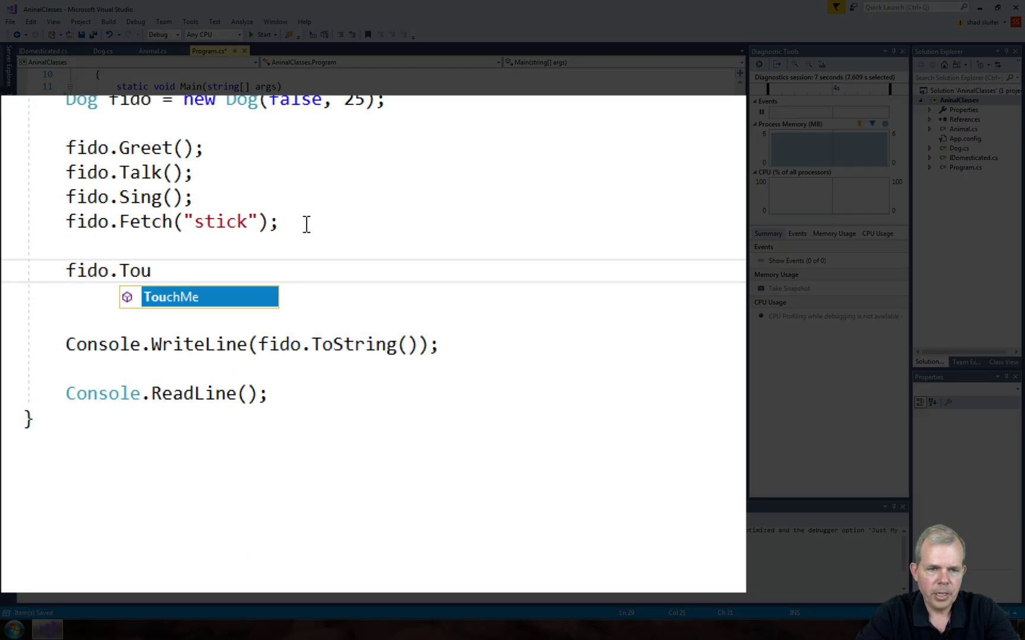
key(Tab)
text(();)
key(Return)
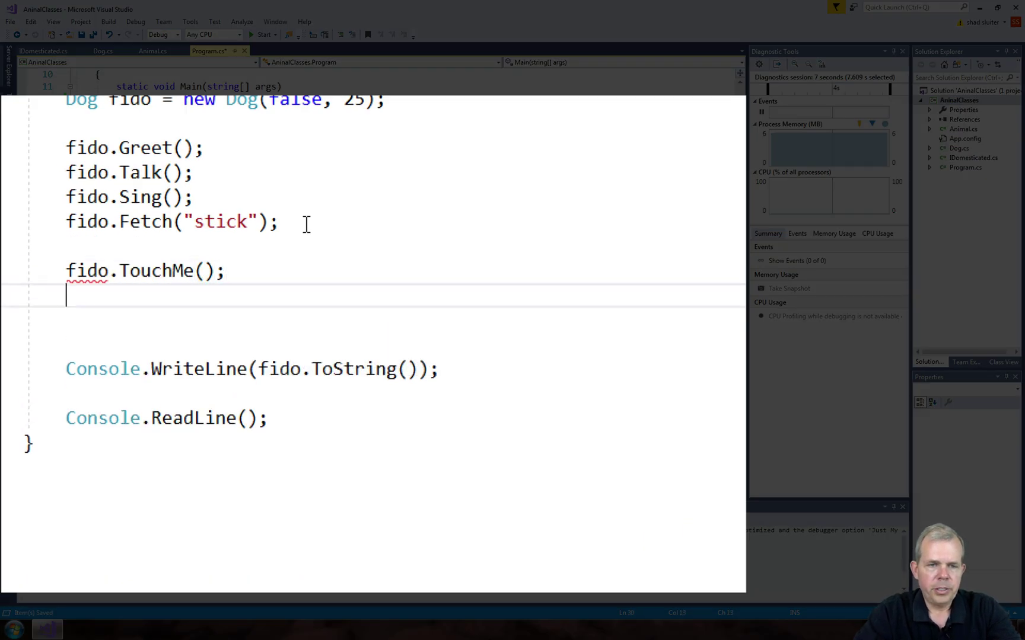
text(fido.F)
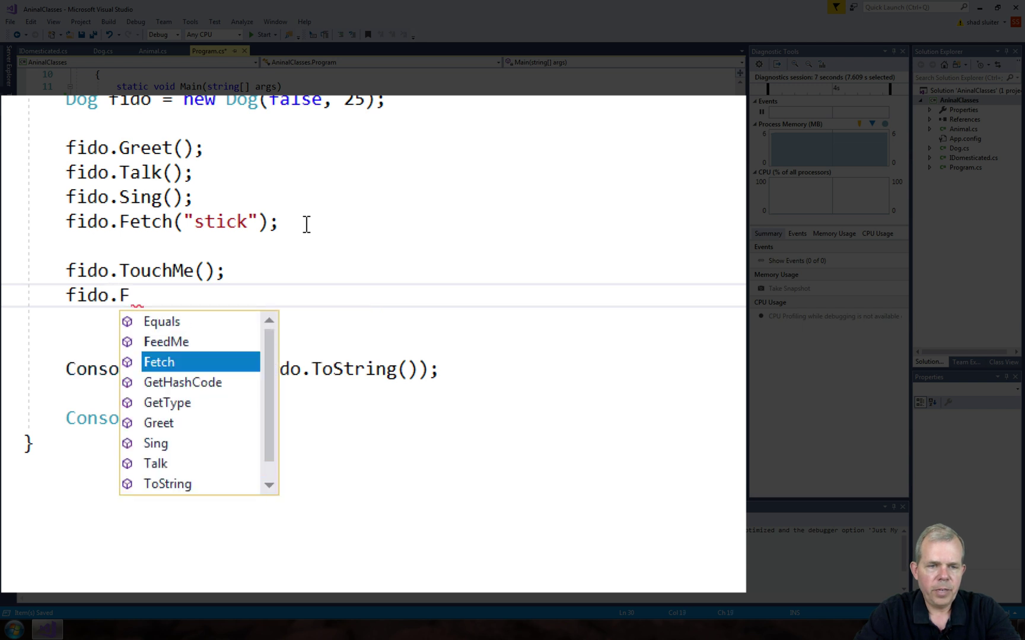
text(ee)
key(Tab)
text(();)
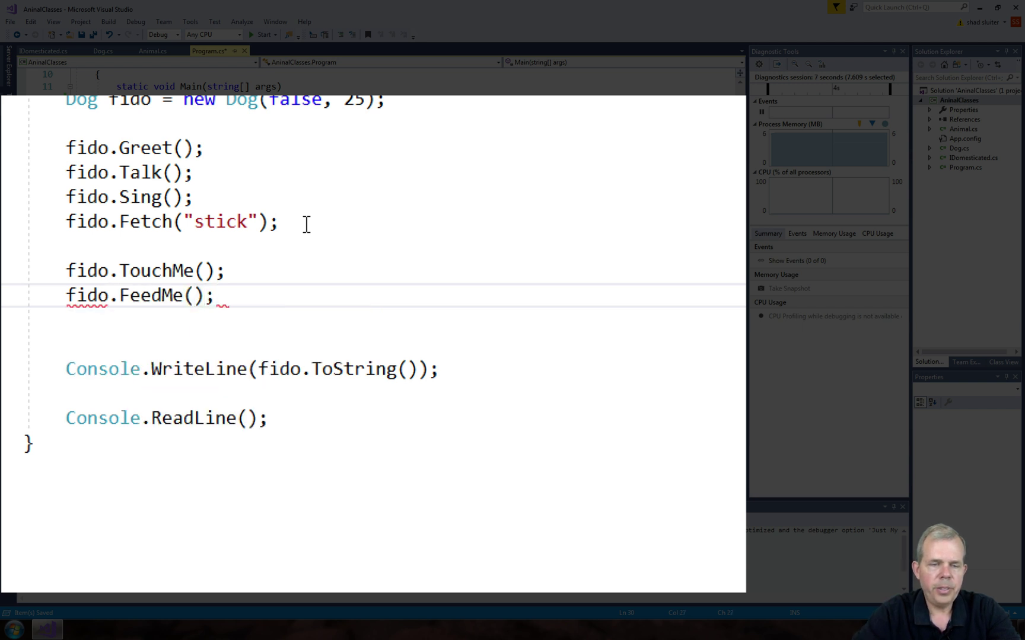
key(Left)
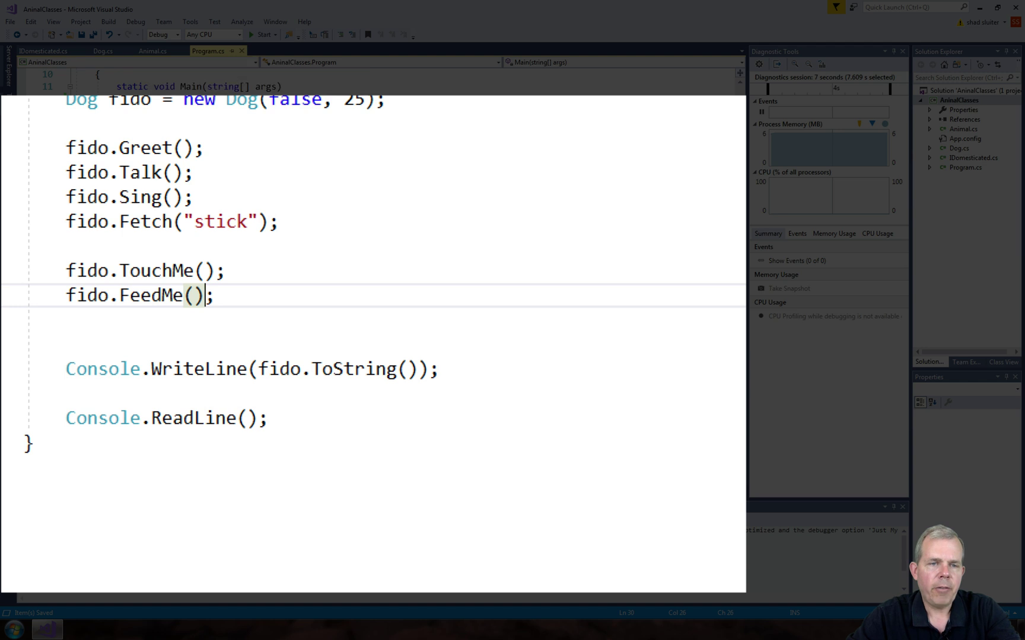
click(224, 174)
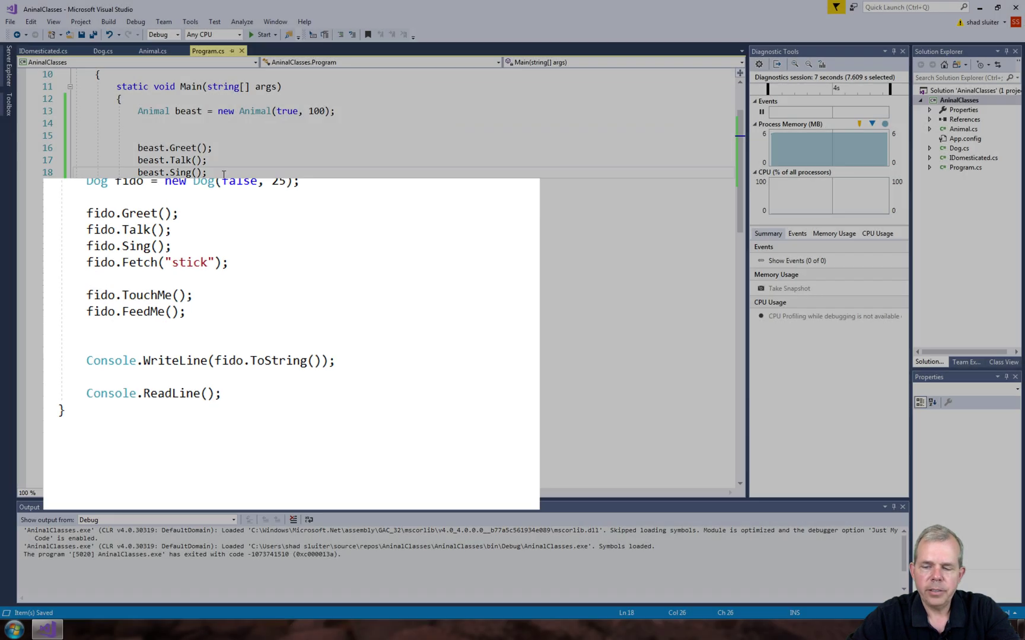
key(Return)
key(Return)
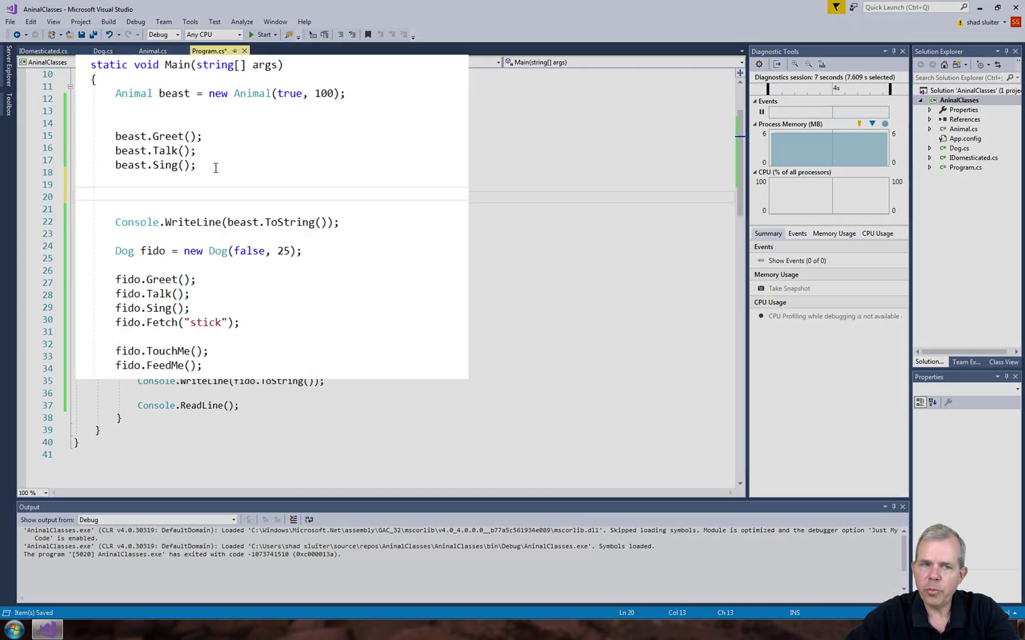
text(beast.)
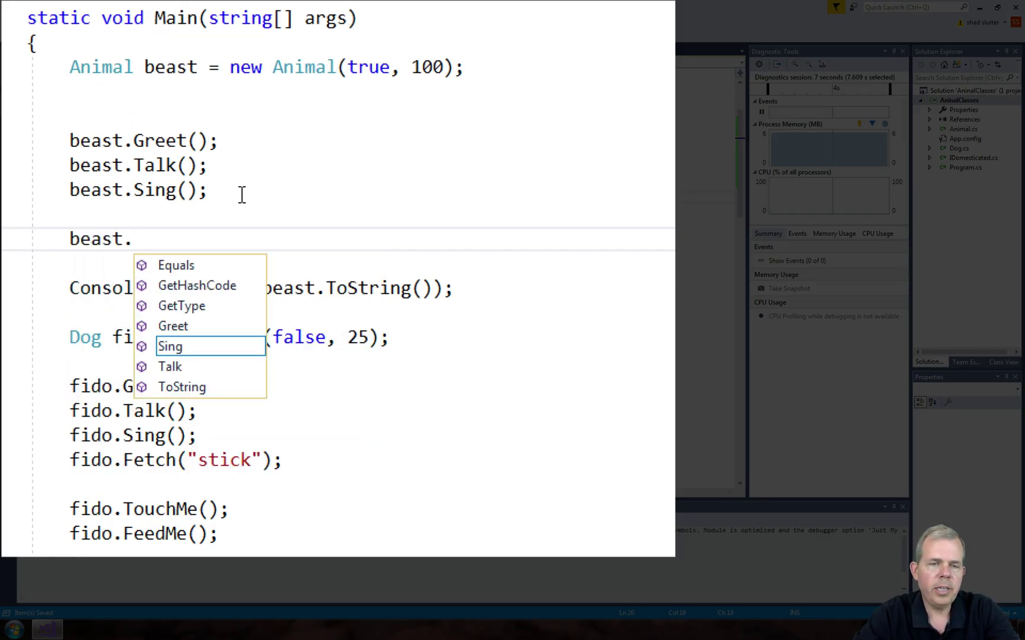
text(Feed)
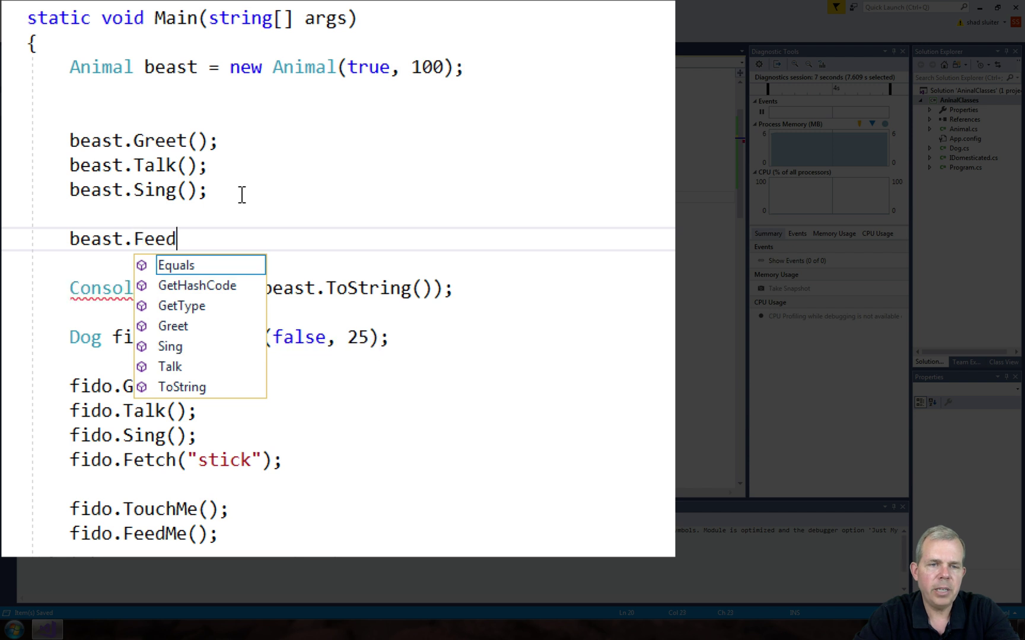
text(Me();)
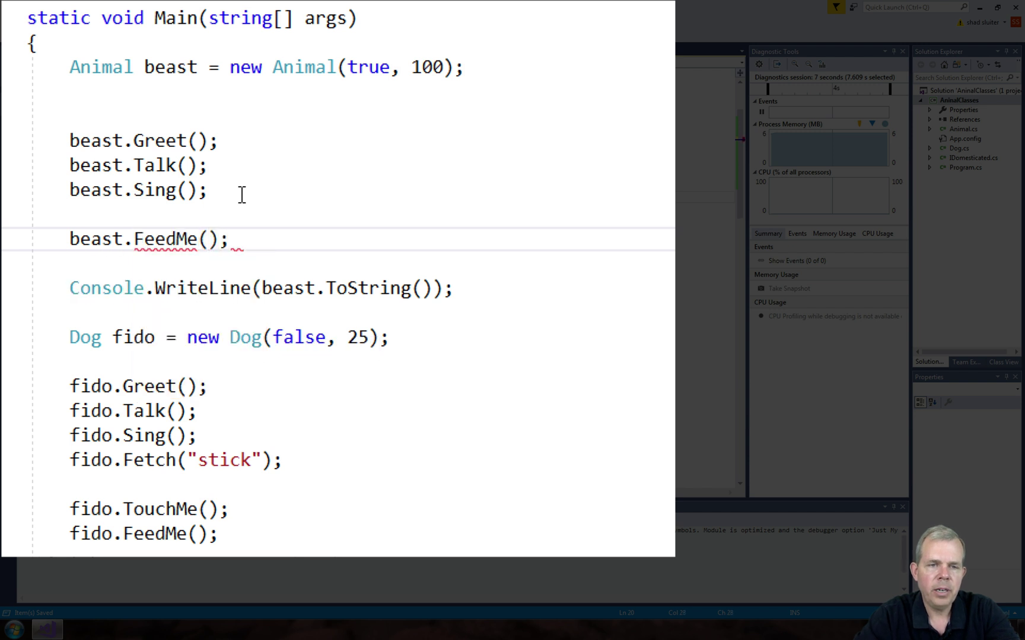
key(Return)
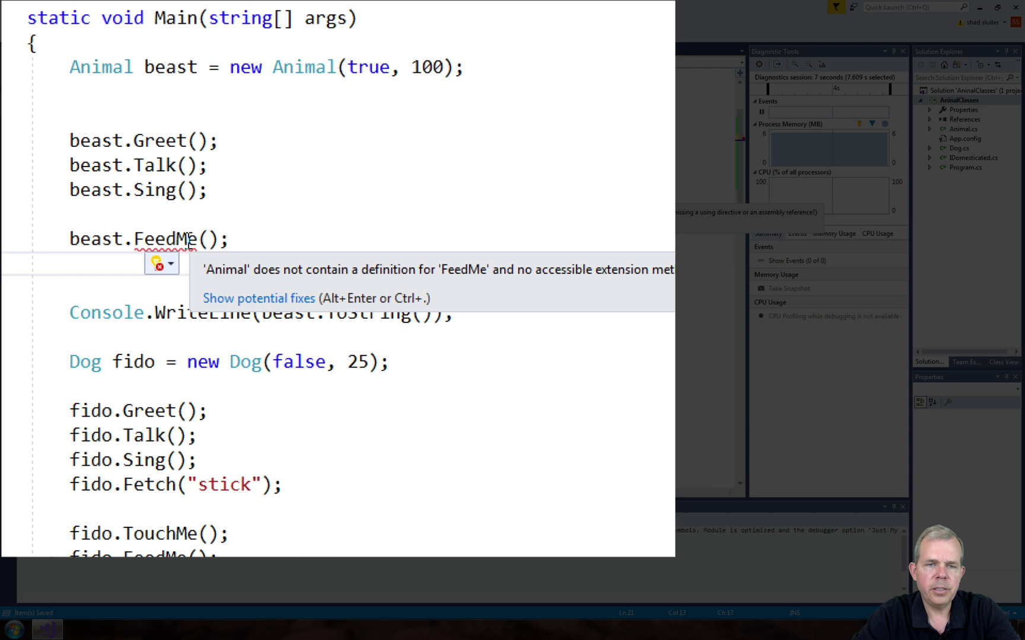
mouse_move(165, 240)
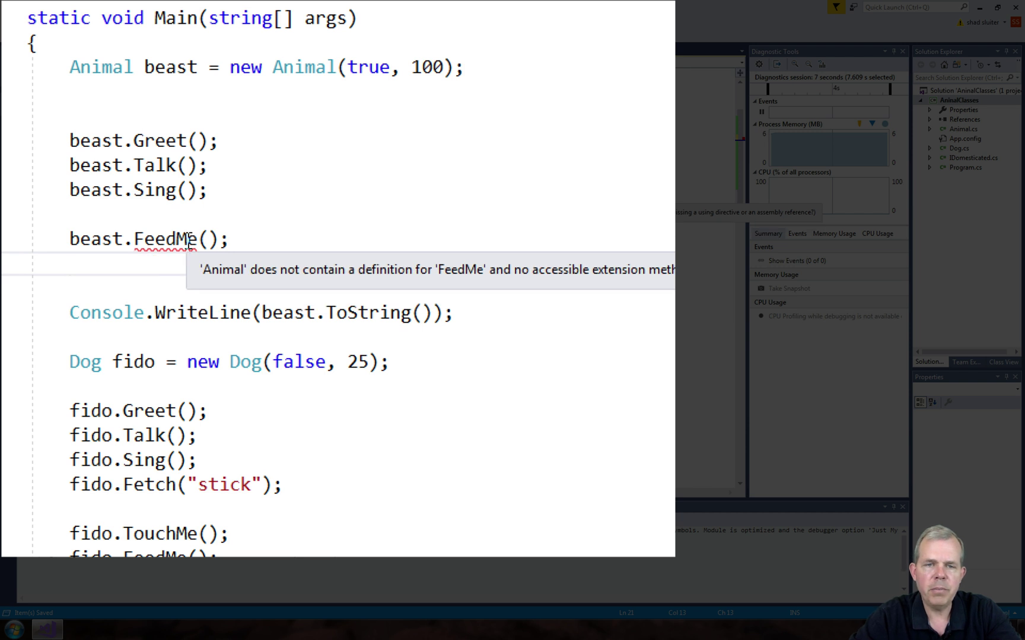
drag(51, 238, 279, 238)
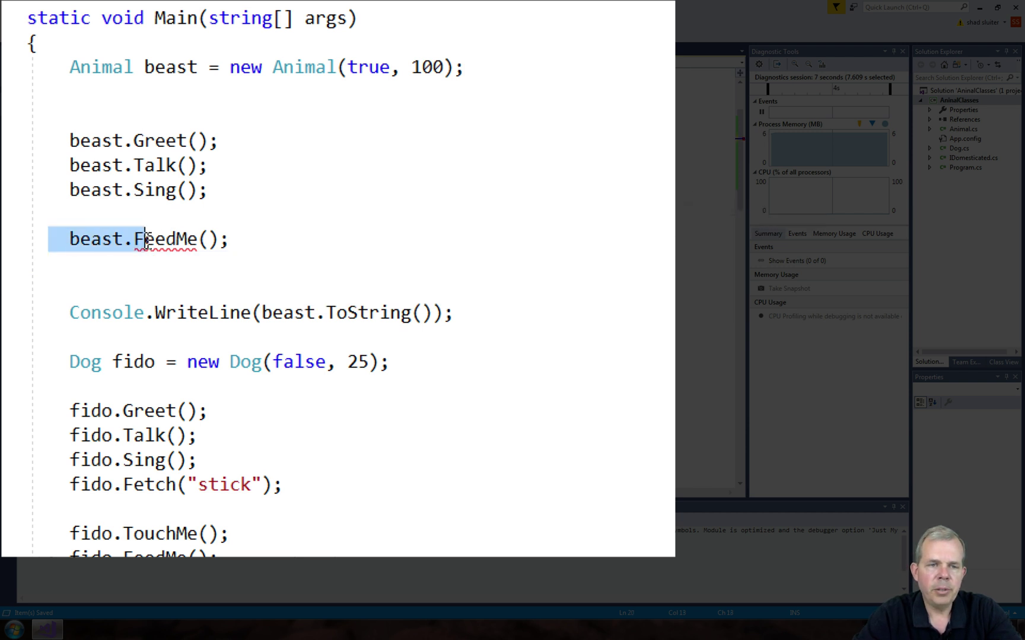
key(Delete)
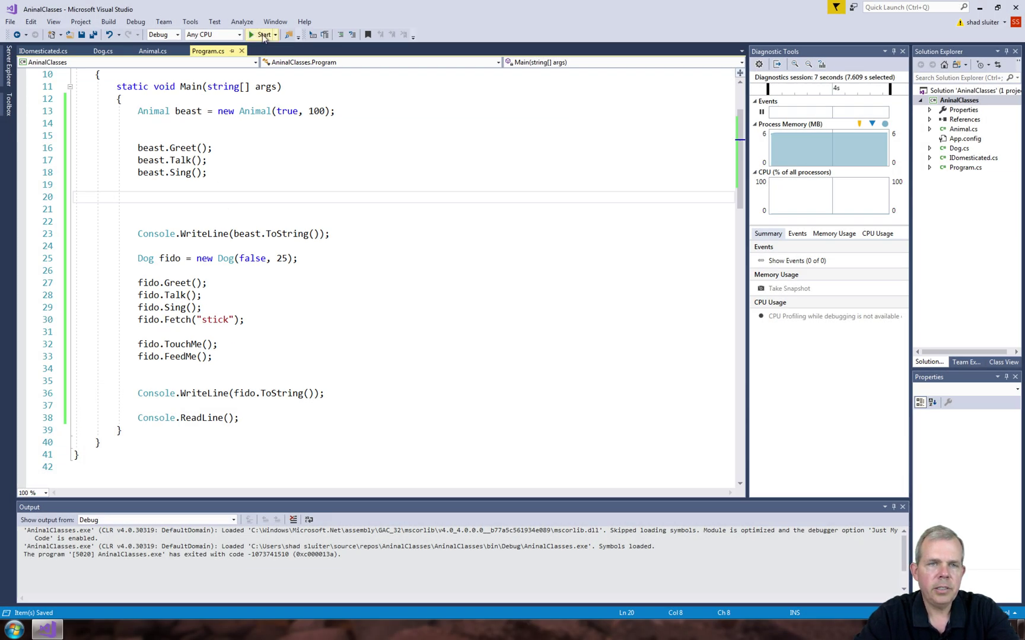
Run AnimalClasses, check the scratch-behind-my-ears and suppertime output, then close the console
click(264, 35)
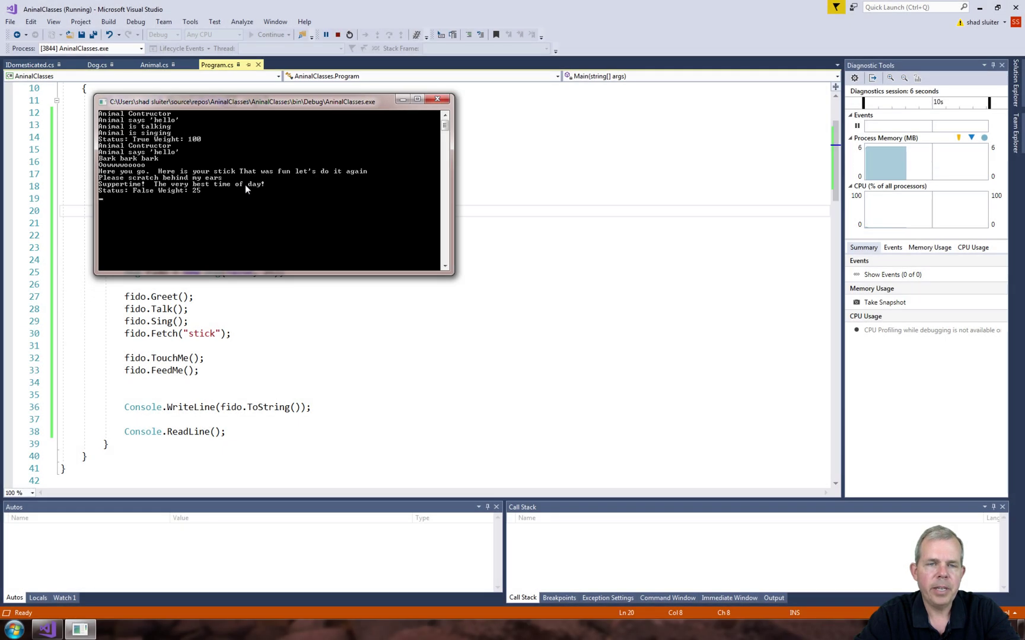
click(440, 100)
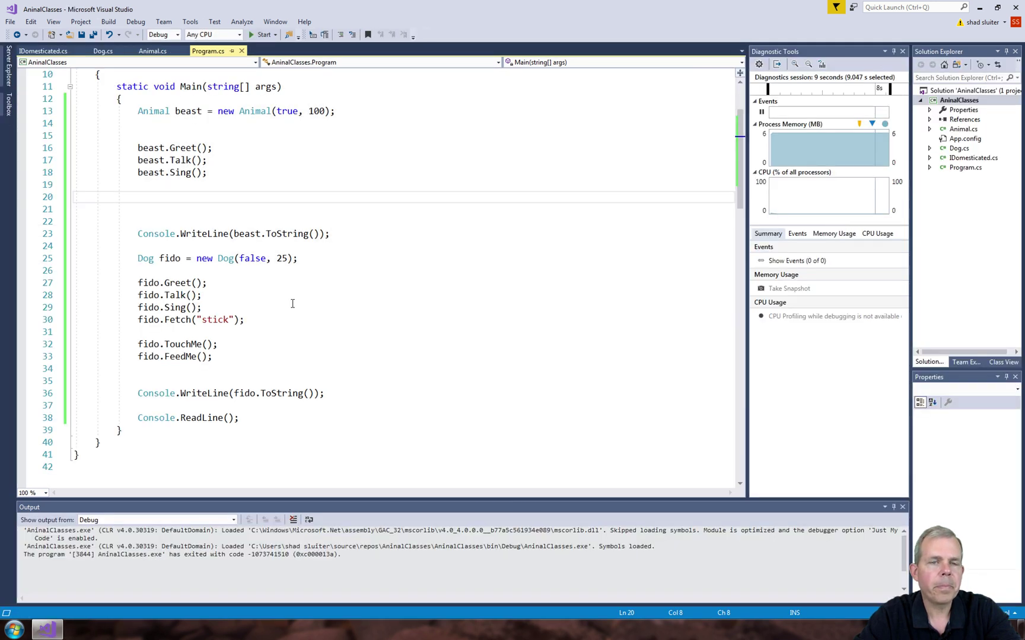
scroll(290, 302, up, 3)
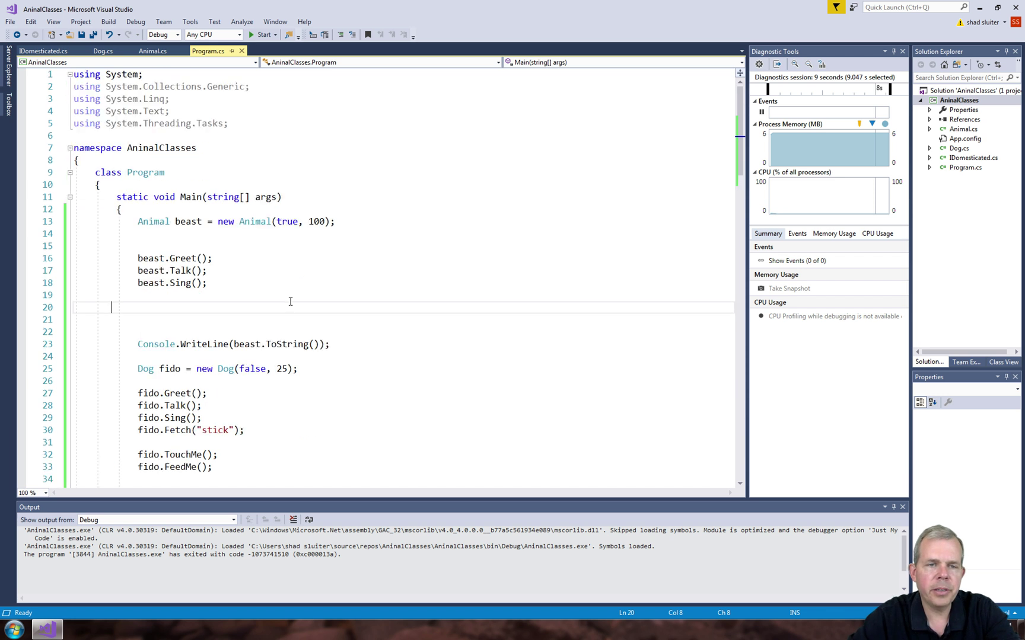
Highlight the TouchMe() and FeedMe() declarations in IDomesticated.cs
click(44, 51)
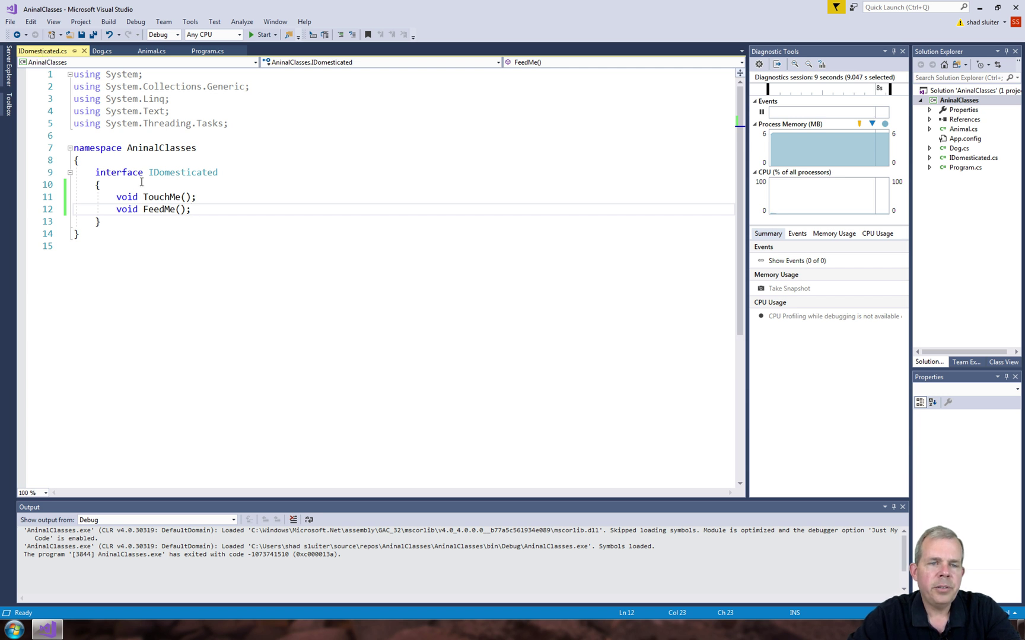
drag(116, 197, 201, 210)
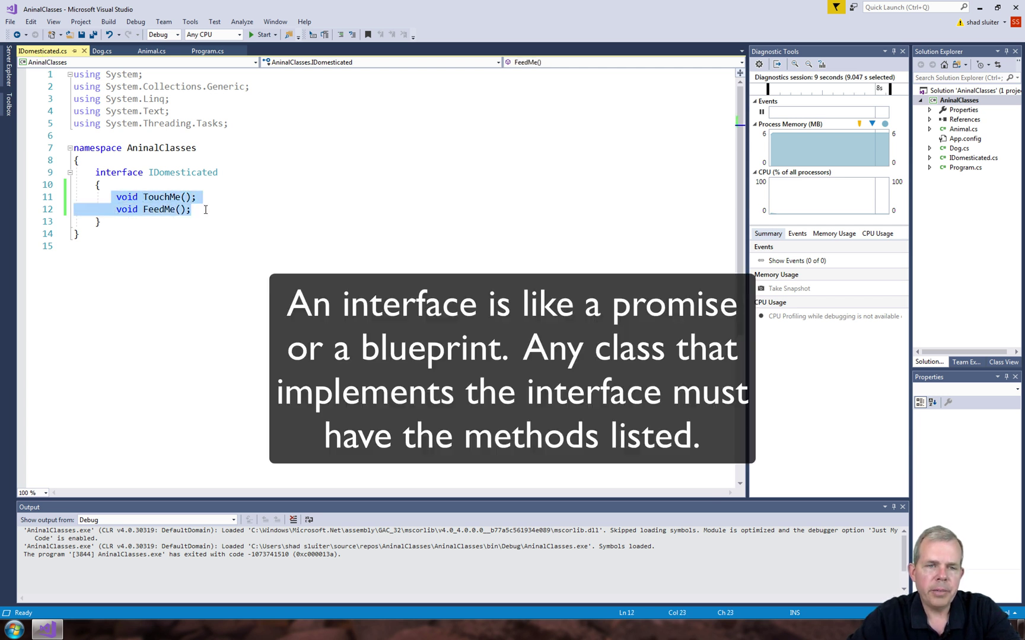
click(205, 210)
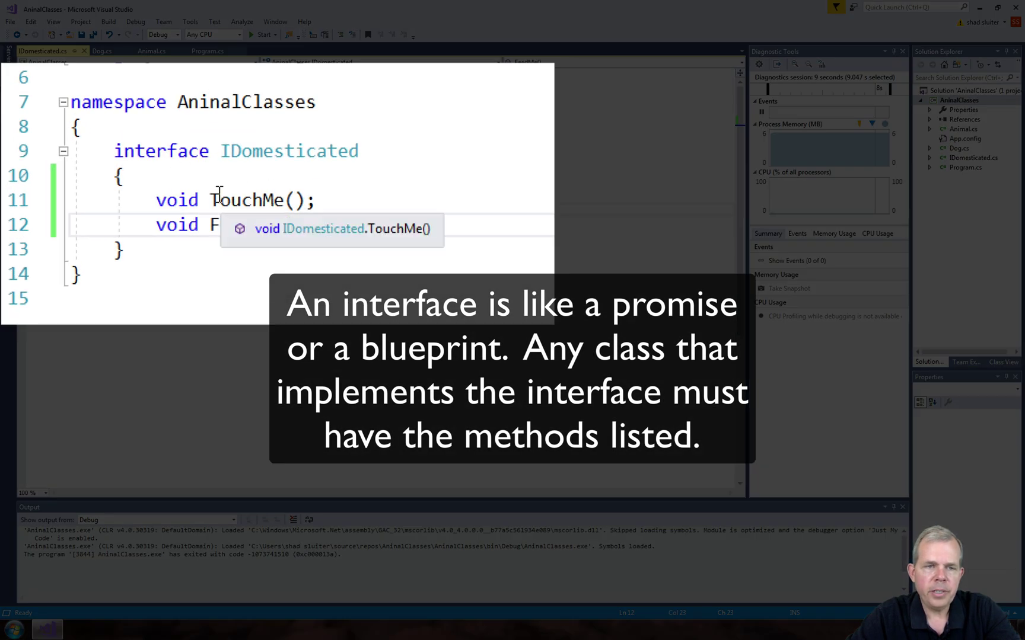
drag(143, 197, 192, 208)
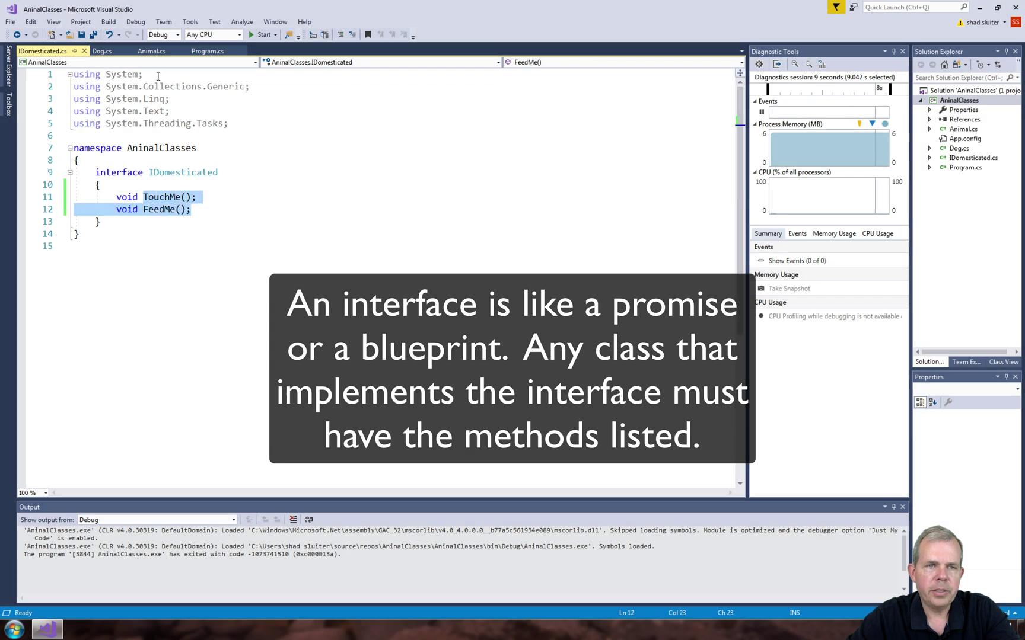
click(103, 51)
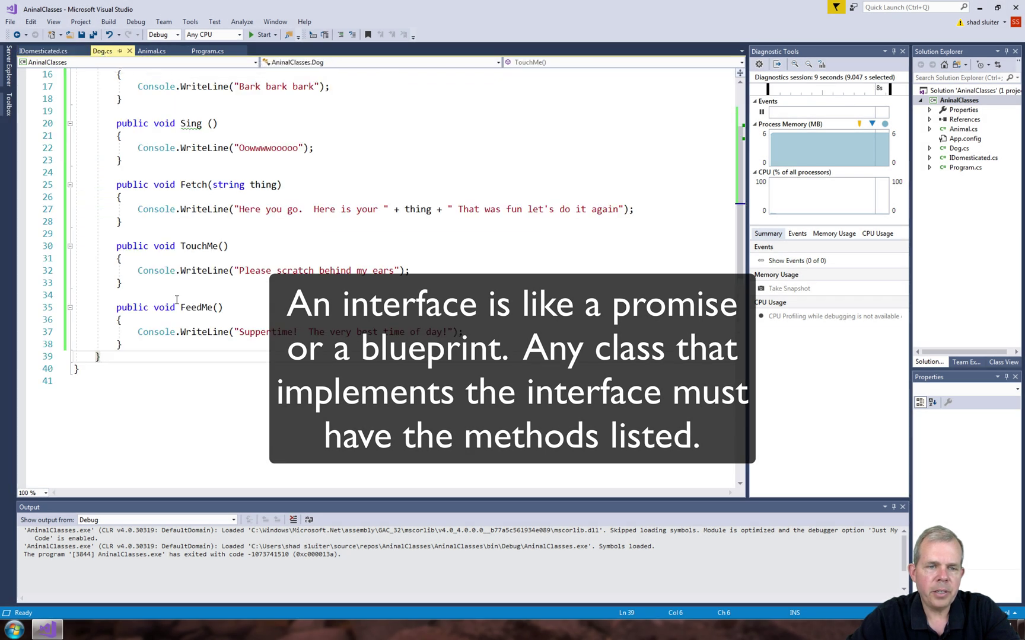
drag(111, 243, 121, 284)
key(ctrl+c)
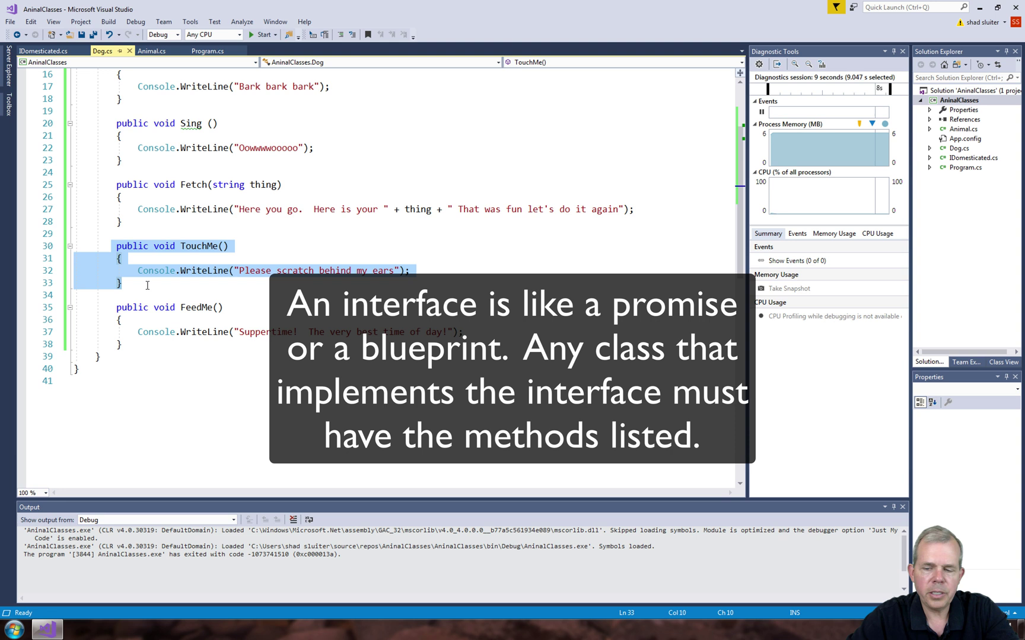
key(Delete)
scroll(172, 284, up, 5)
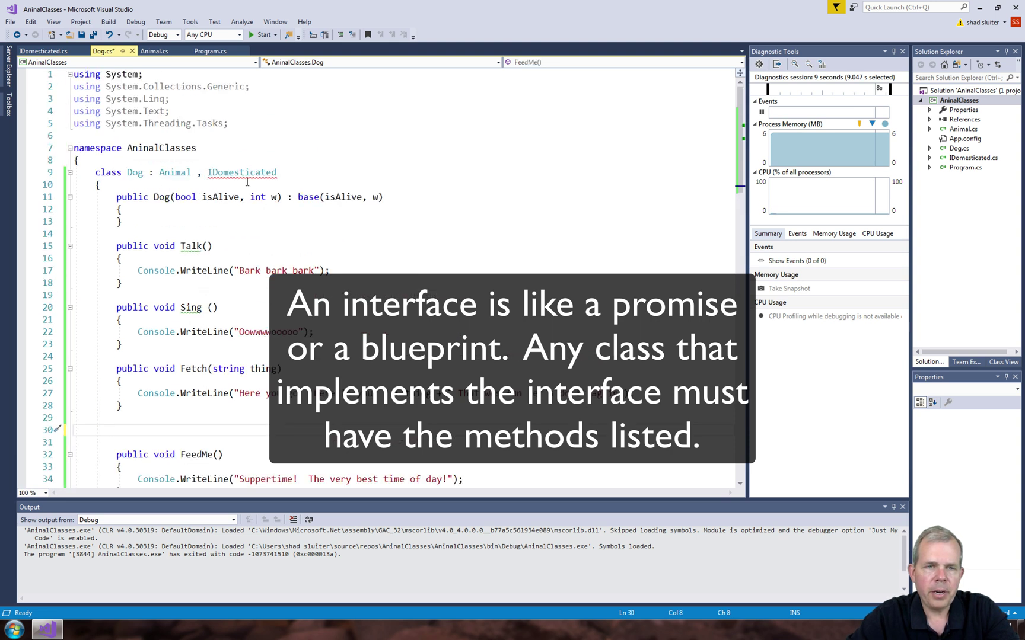
mouse_move(222, 147)
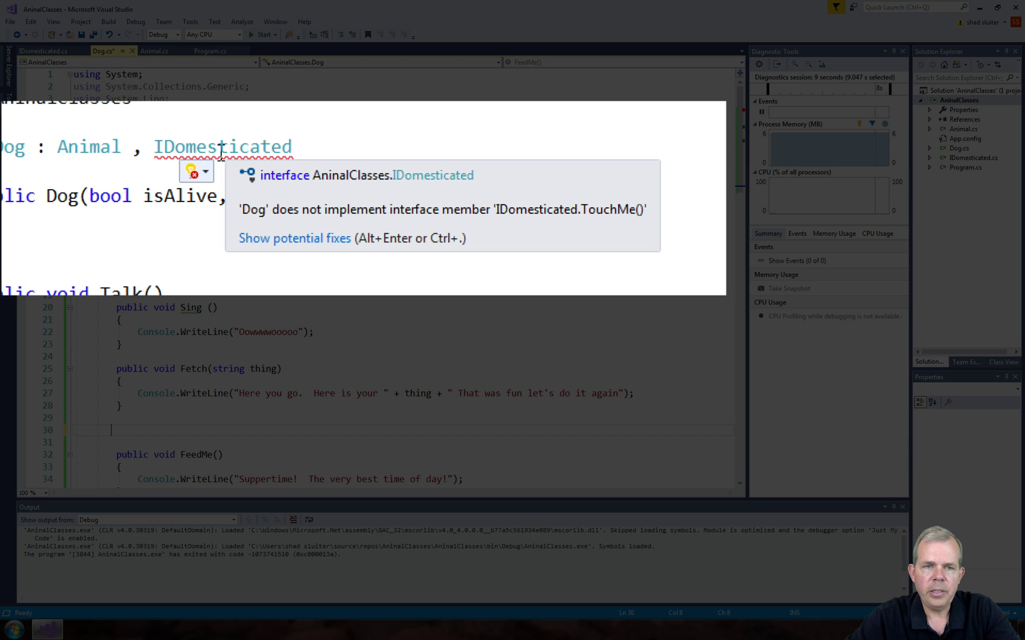
scroll(237, 272, down, 5)
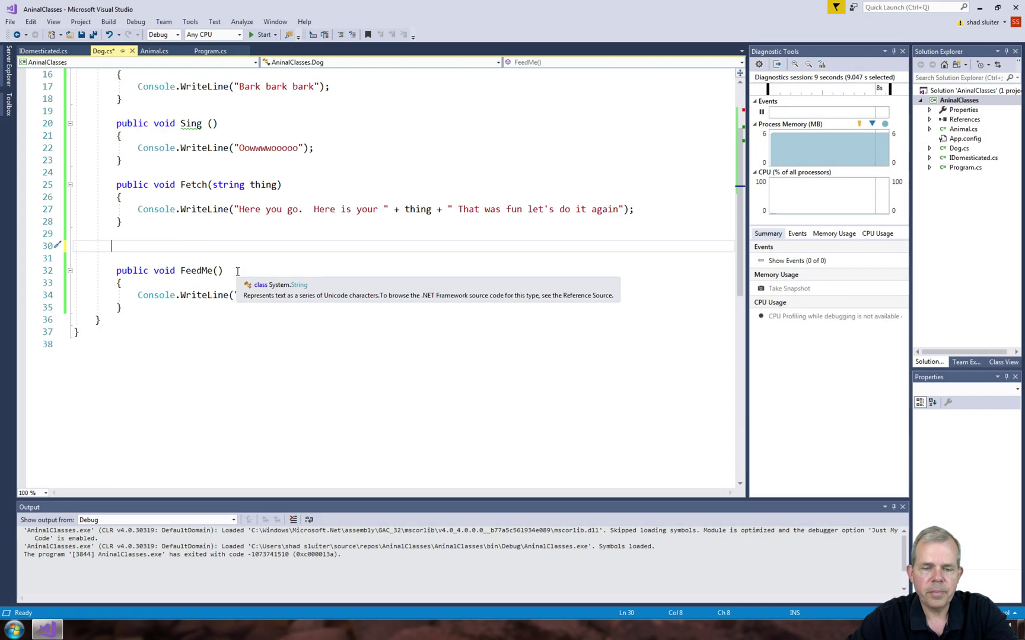
key(ctrl+v)
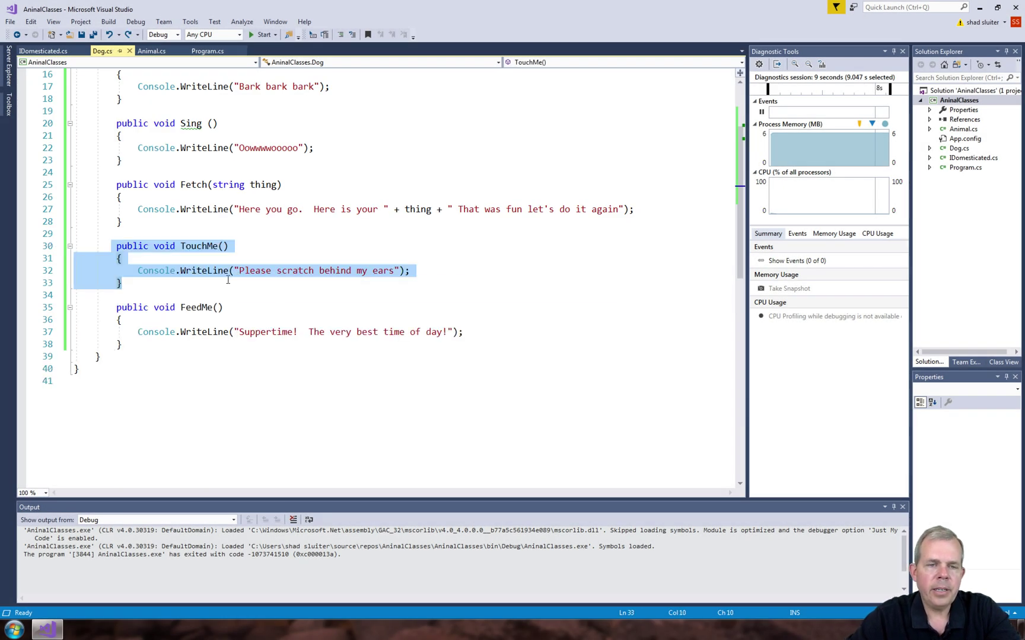
click(207, 295)
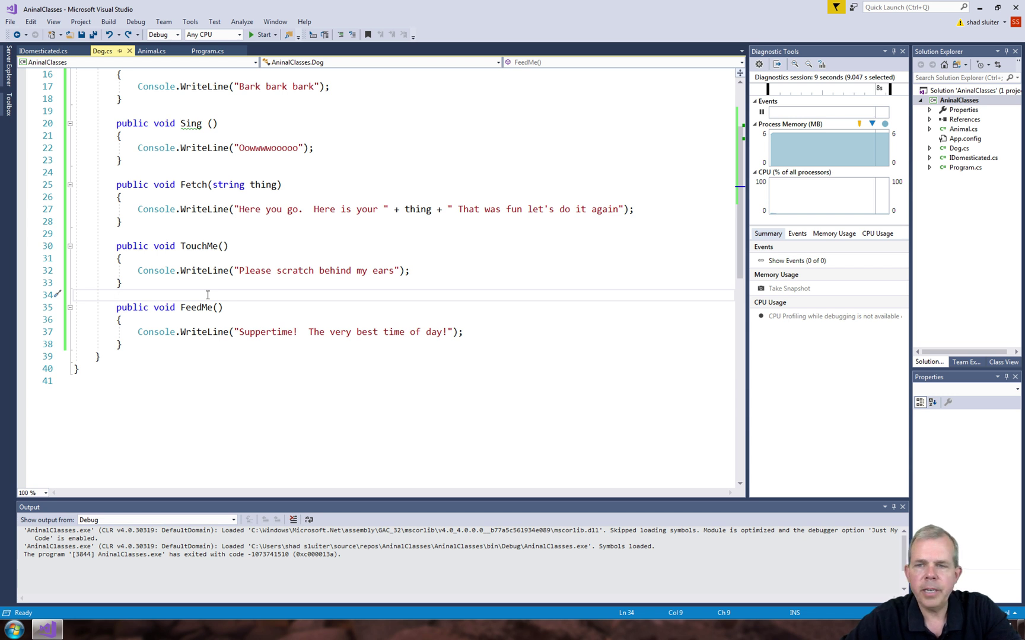